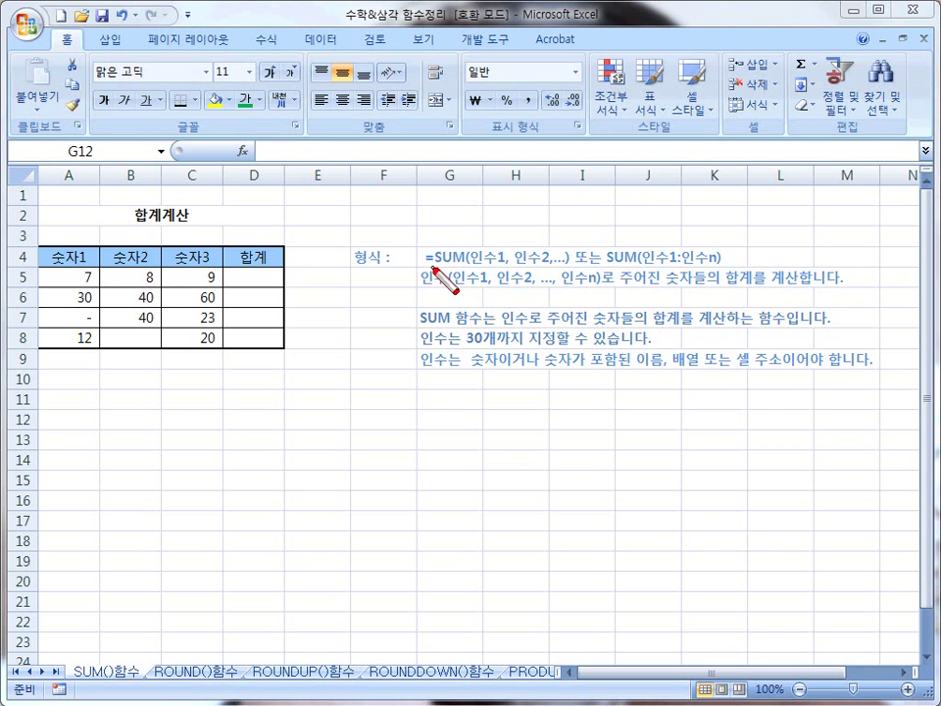
pyautogui.moveTo(429, 264)
pyautogui.mouseDown()
pyautogui.moveTo(509, 270)
pyautogui.moveTo(487, 248)
pyautogui.moveTo(545, 266)
pyautogui.mouseUp()
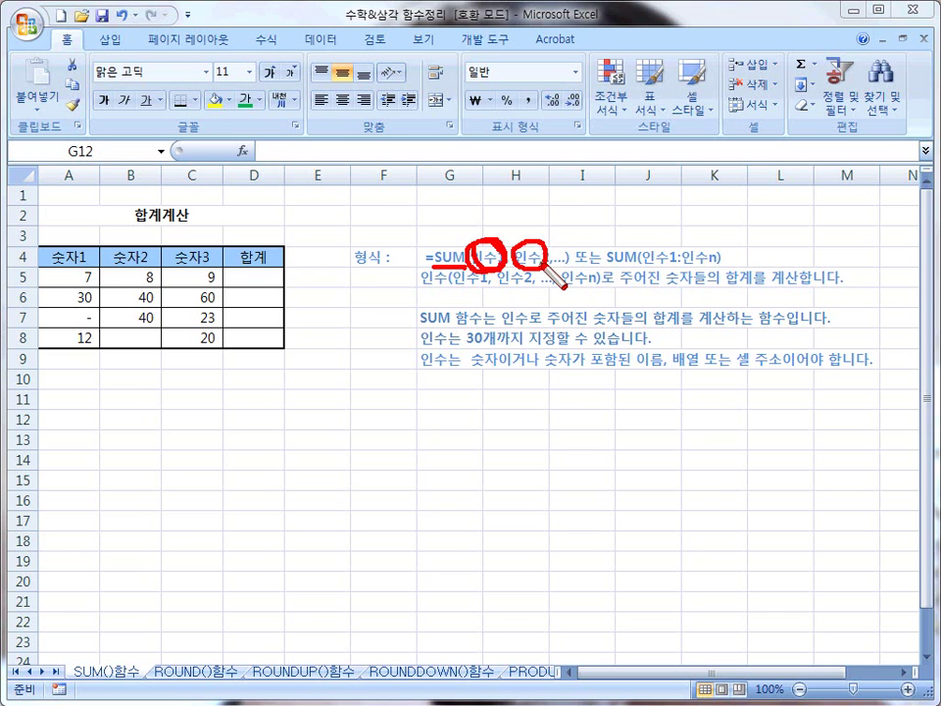
pyautogui.press('e')
pyautogui.moveTo(656, 266)
pyautogui.mouseDown()
pyautogui.moveTo(641, 248)
pyautogui.moveTo(674, 264)
pyautogui.moveTo(708, 261)
pyautogui.moveTo(667, 263)
pyautogui.moveTo(711, 263)
pyautogui.mouseUp()
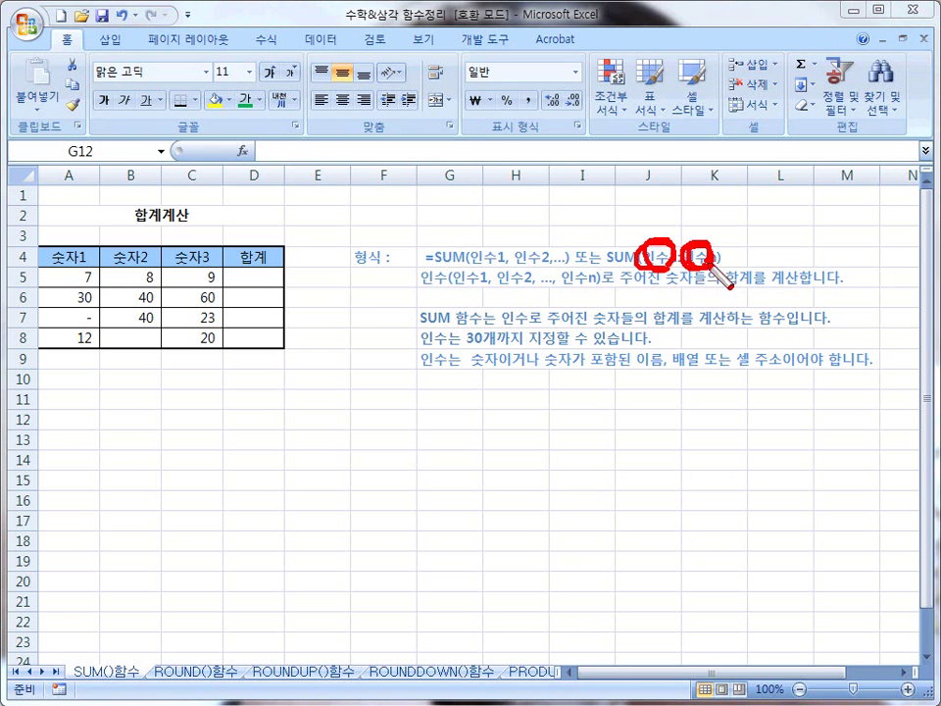
pyautogui.press('Escape')
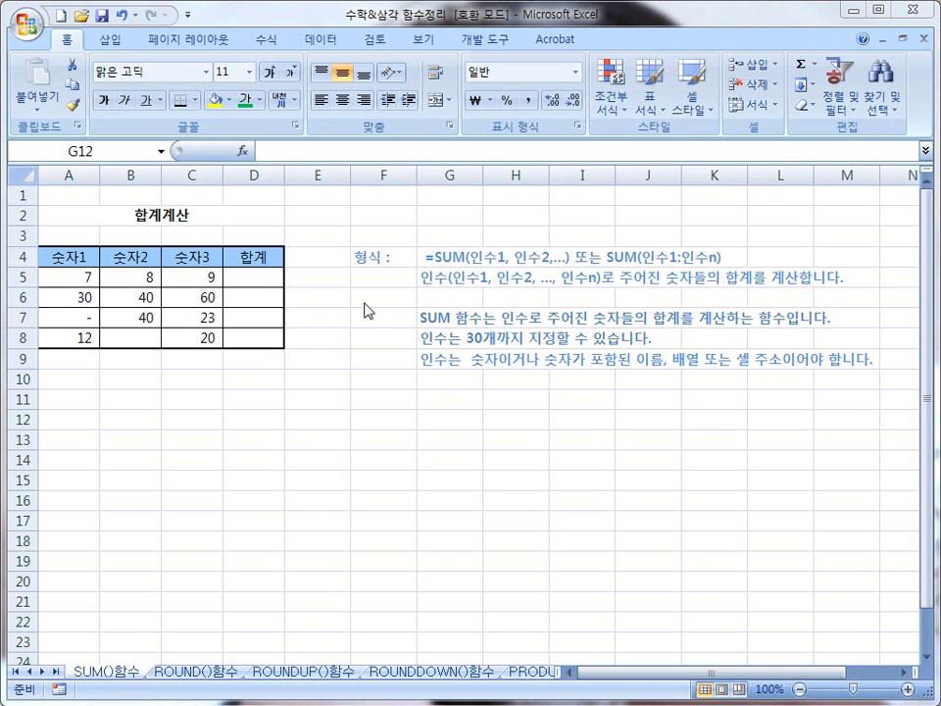
# Step: Enter =SUM(A5,B5,C5) in cell D5 to total the first row's three numbers
pyautogui.click(244, 275)
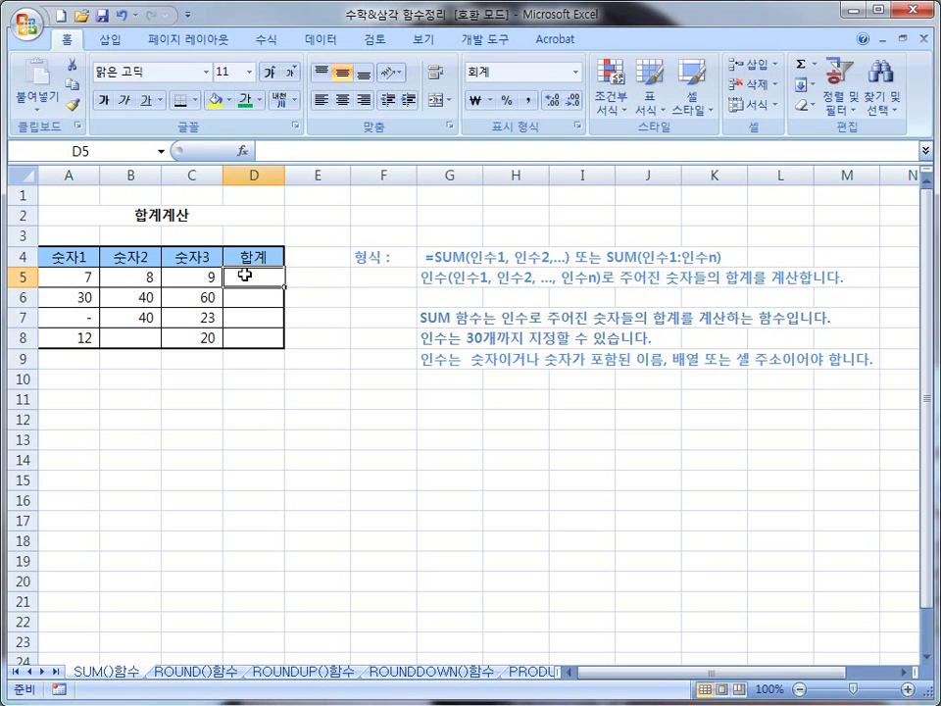
pyautogui.write('=s')
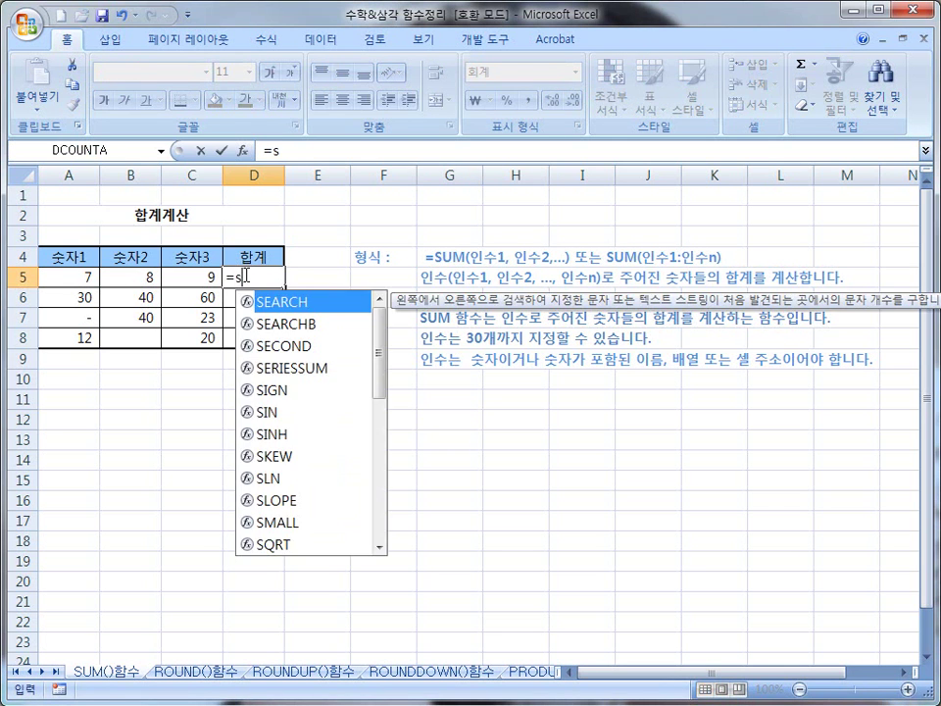
pyautogui.write('um(')
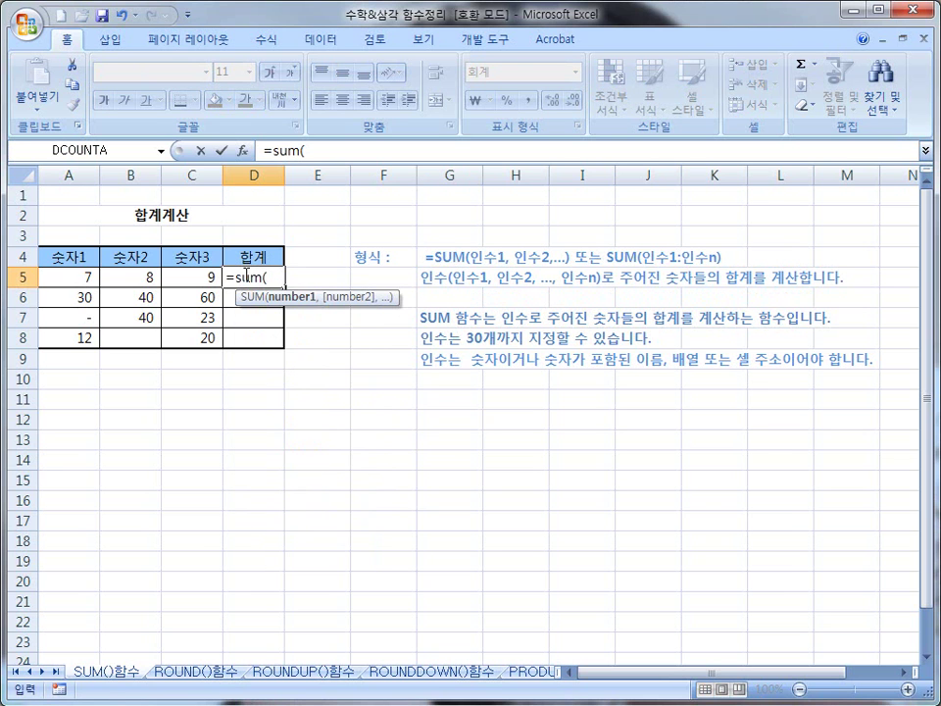
pyautogui.click(82, 279)
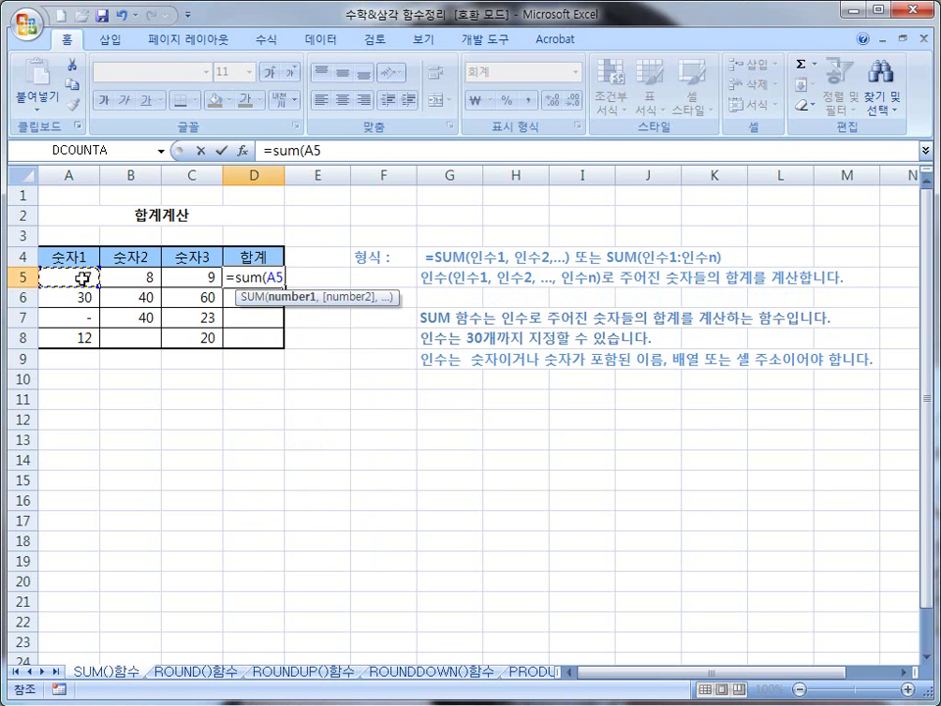
pyautogui.write(',')
pyautogui.click(127, 281)
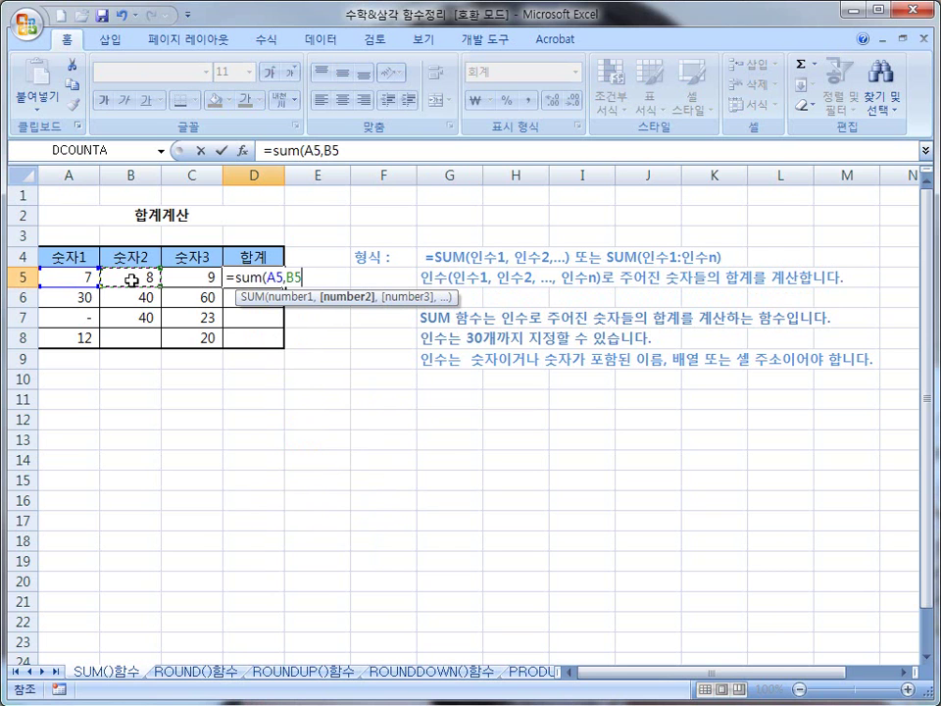
pyautogui.write(',')
pyautogui.click(208, 280)
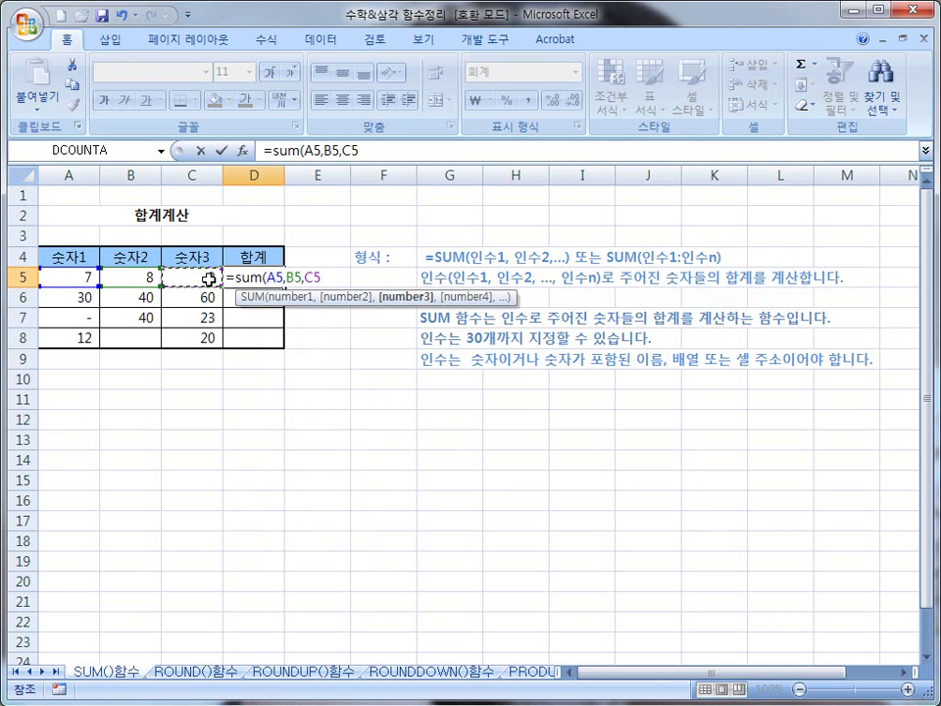
pyautogui.write(')')
pyautogui.press('Return')
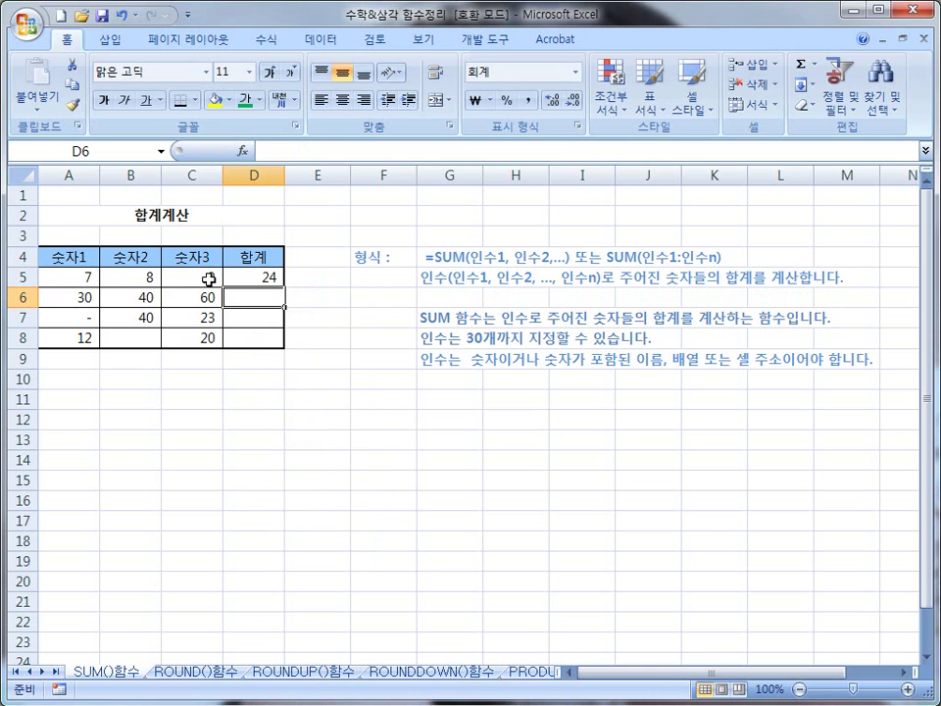
# Step: Enter the plain addition formula =A5+B5+C5 in cell E5, beside the first row's total
pyautogui.click(312, 278)
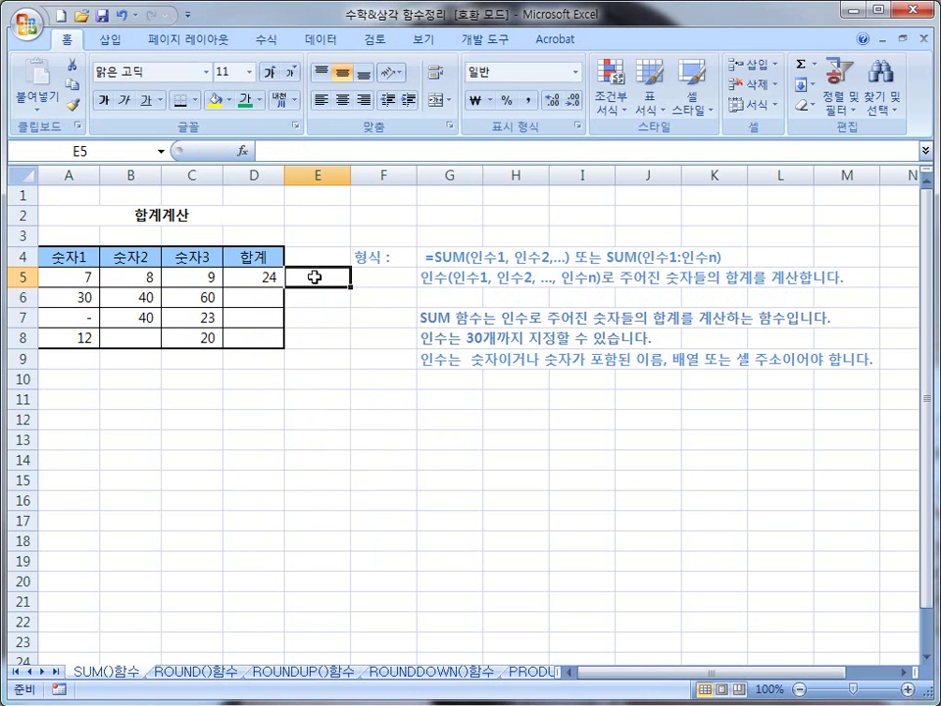
pyautogui.write('=')
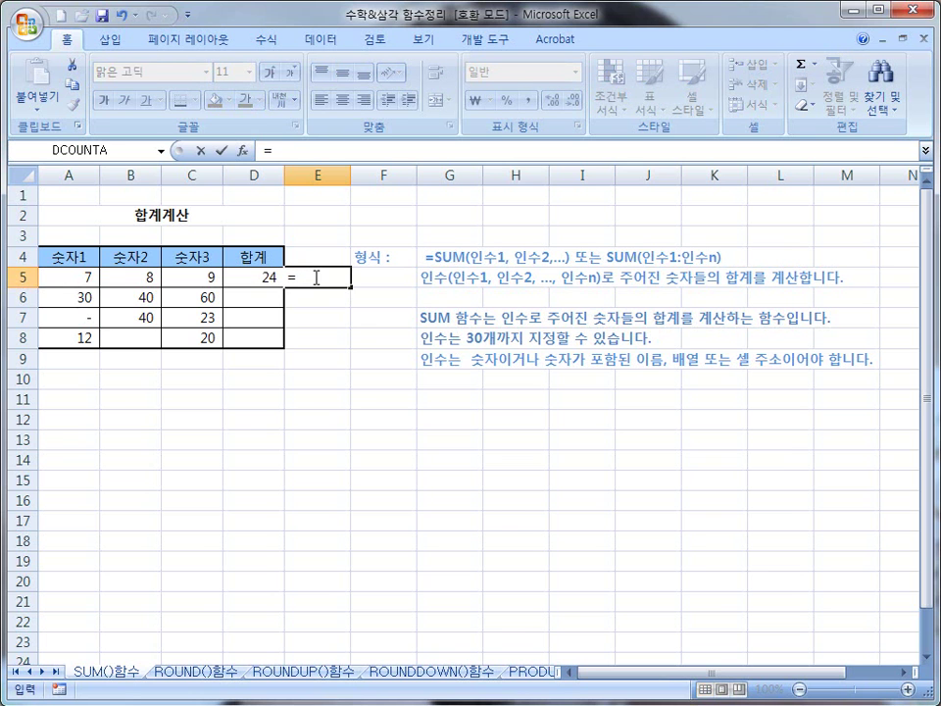
pyautogui.click(79, 274)
pyautogui.write('+')
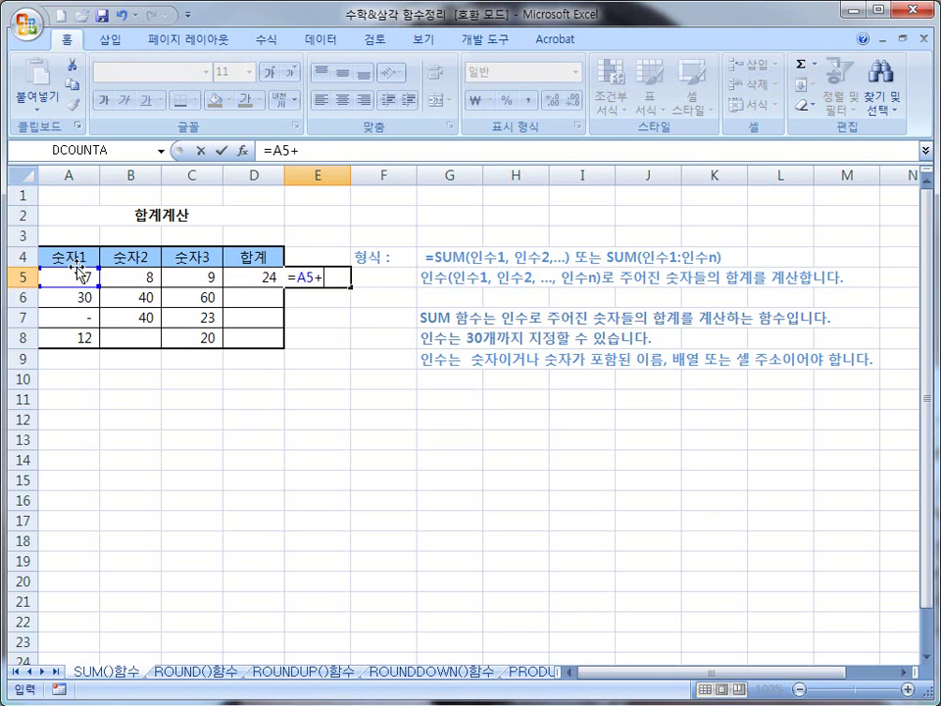
pyautogui.click(135, 277)
pyautogui.write('+')
pyautogui.click(191, 279)
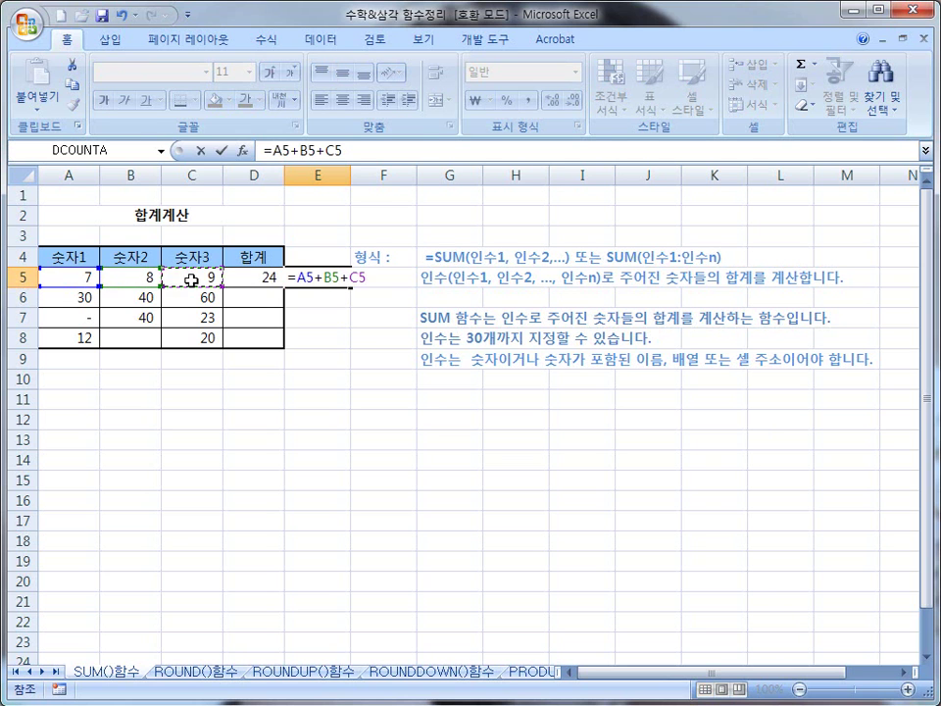
pyautogui.press('Return')
# Step: Compare the formulas in cells E5 and D5, and clear the addition formula from E5
pyautogui.click(319, 278)
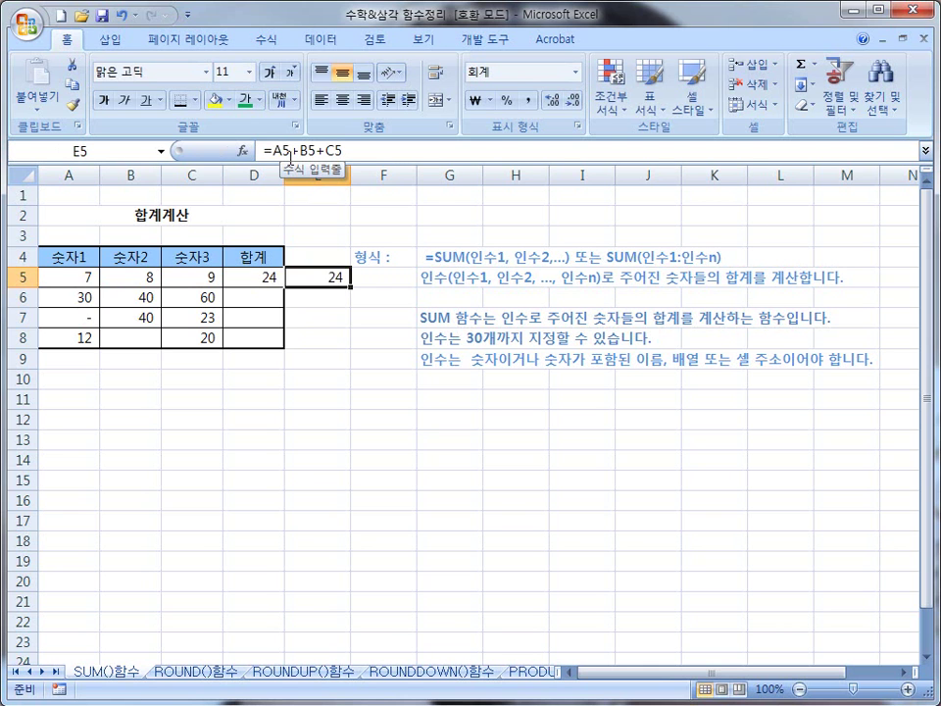
pyautogui.click(249, 280)
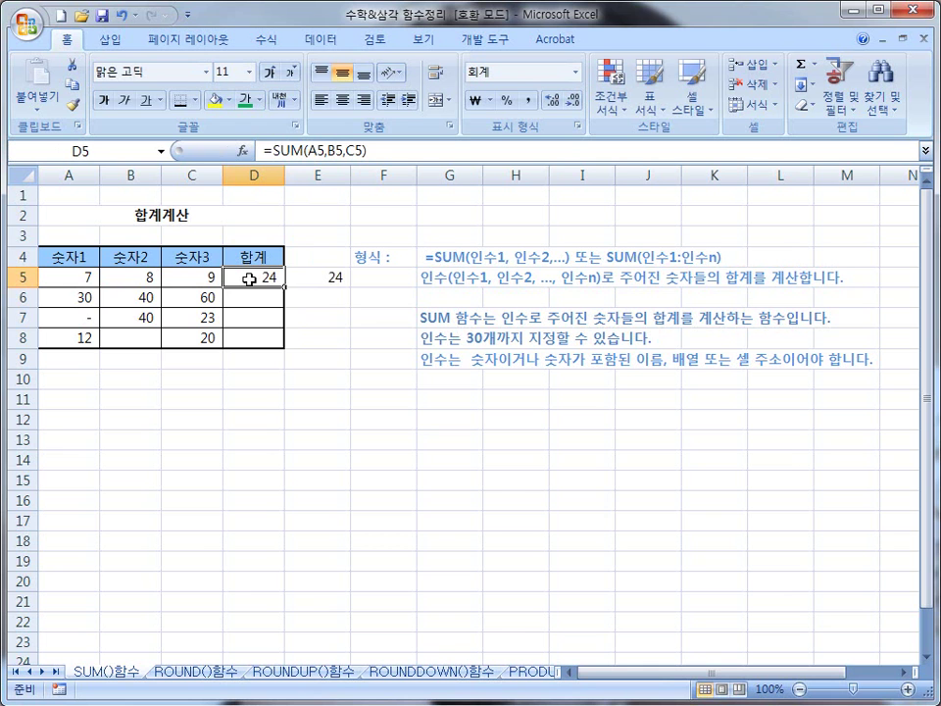
pyautogui.click(338, 280)
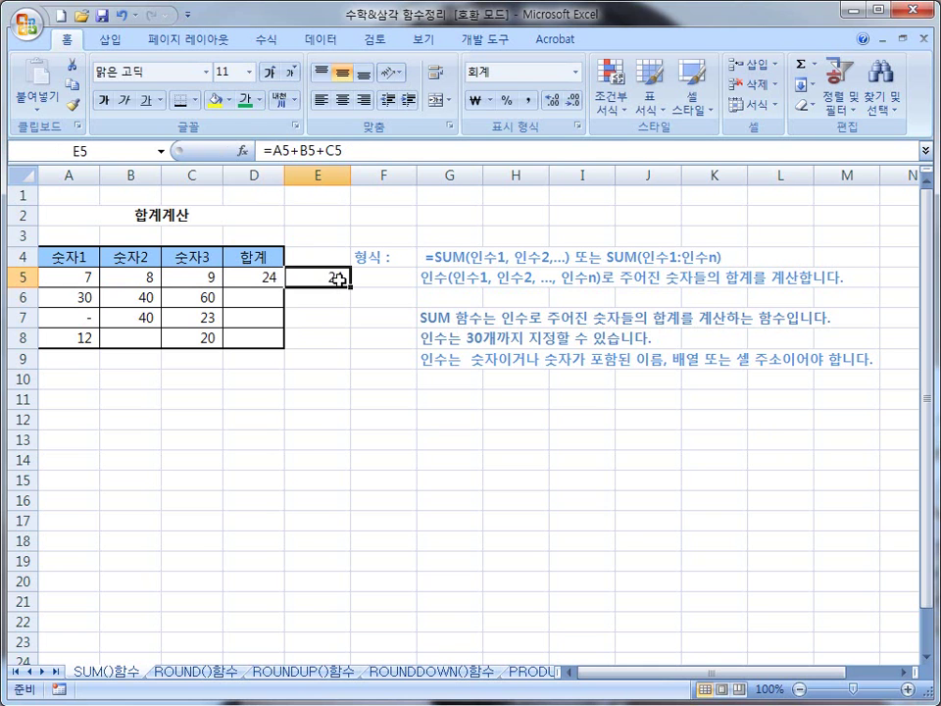
pyautogui.press('Delete')
# Step: Enter =SUM(A6:C6) in cell D6 to total the second row as a continuous range
pyautogui.click(258, 290)
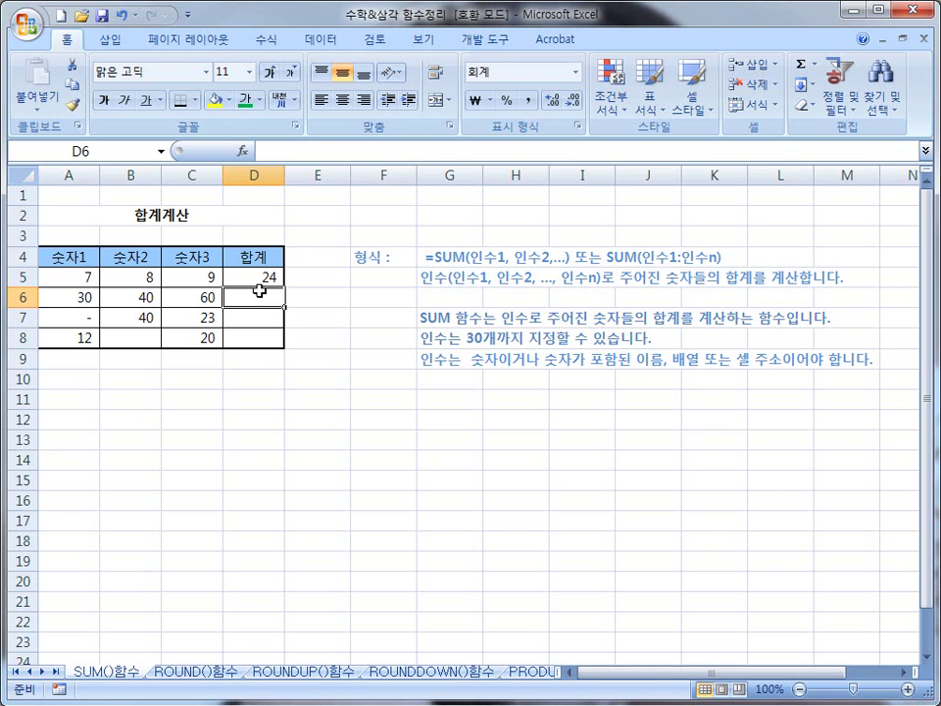
pyautogui.moveTo(88, 286)
pyautogui.mouseDown()
pyautogui.moveTo(71, 294)
pyautogui.moveTo(78, 308)
pyautogui.moveTo(92, 290)
pyautogui.mouseUp()
pyautogui.moveTo(219, 300)
pyautogui.mouseDown()
pyautogui.moveTo(204, 307)
pyautogui.moveTo(223, 311)
pyautogui.moveTo(210, 287)
pyautogui.mouseUp()
pyautogui.moveTo(100, 292)
pyautogui.mouseDown()
pyautogui.moveTo(213, 296)
pyautogui.moveTo(190, 305)
pyautogui.mouseUp()
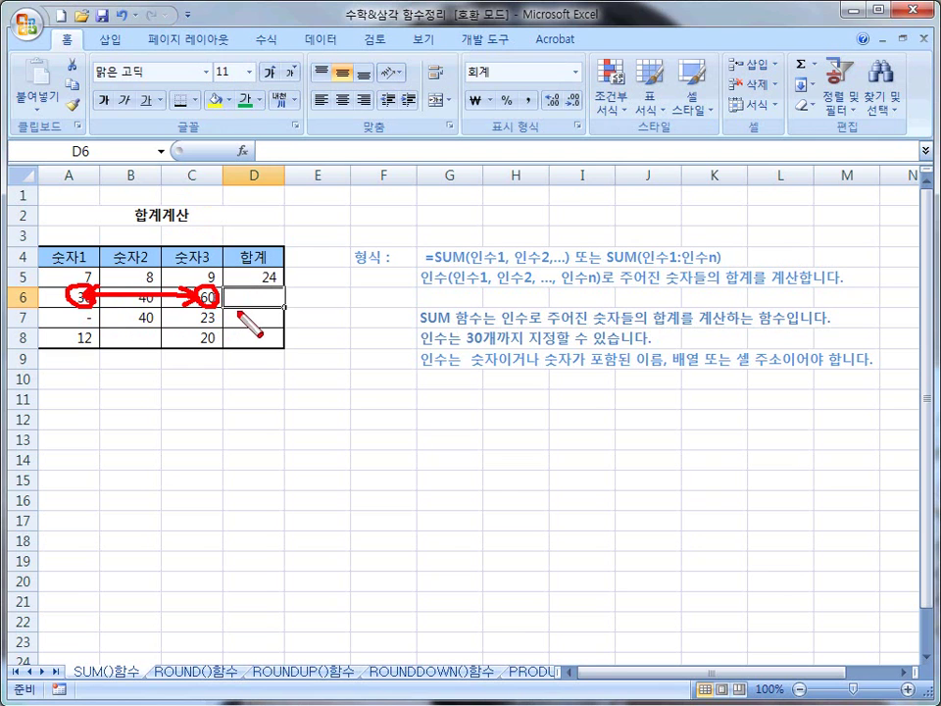
pyautogui.press('Escape')
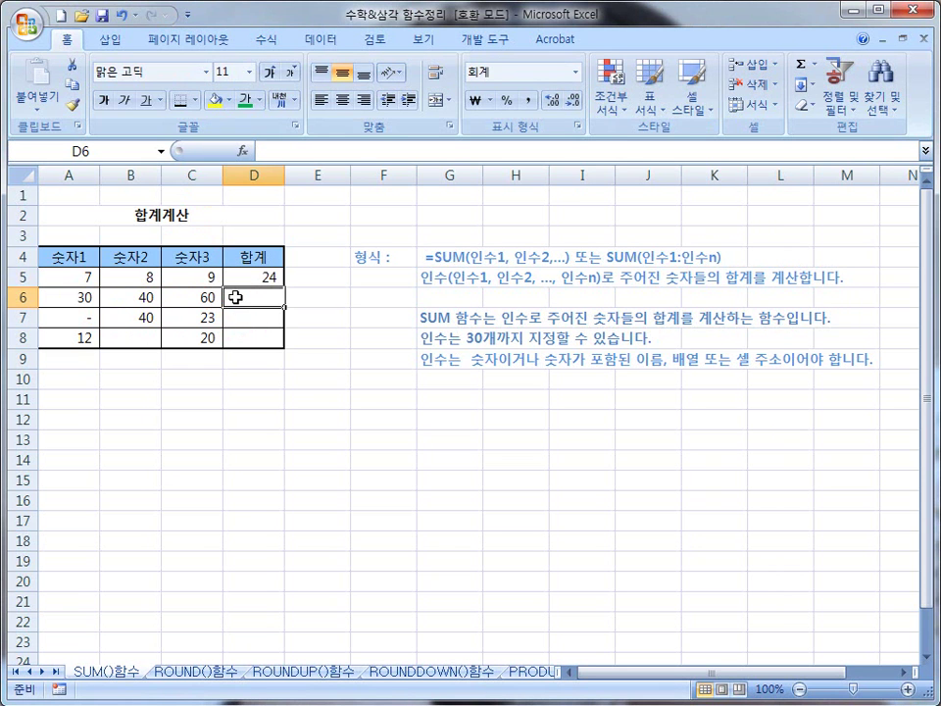
pyautogui.write('=')
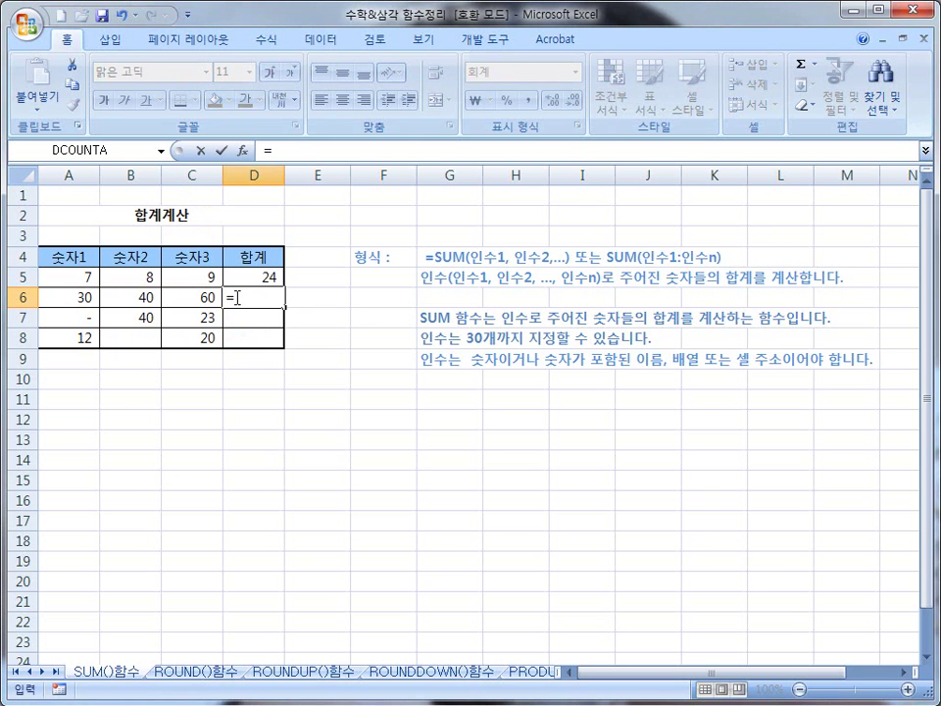
pyautogui.write('sum(')
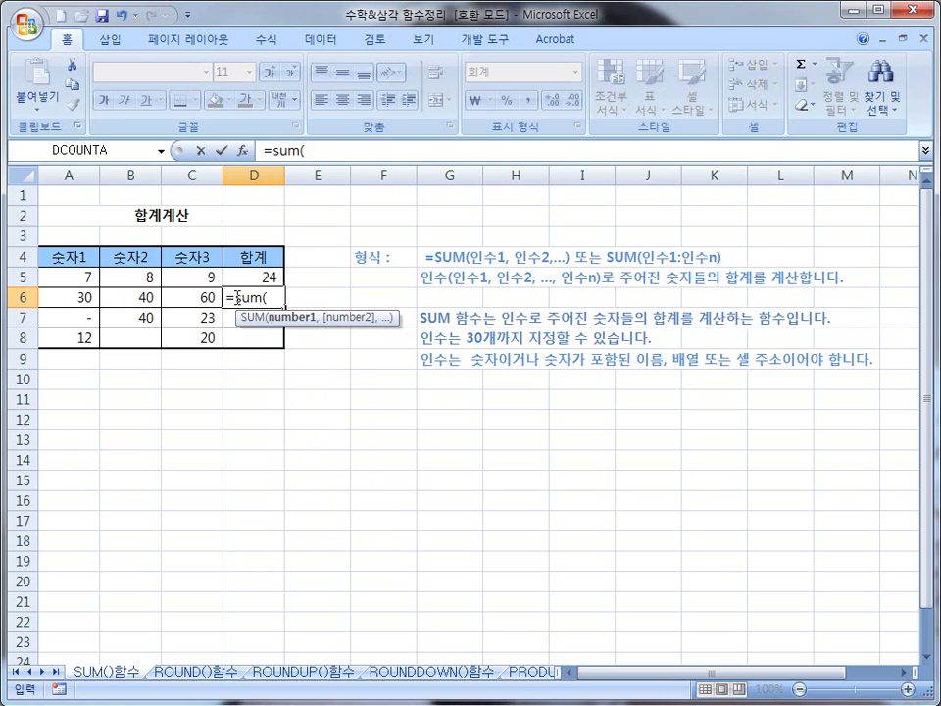
pyautogui.click(68, 296)
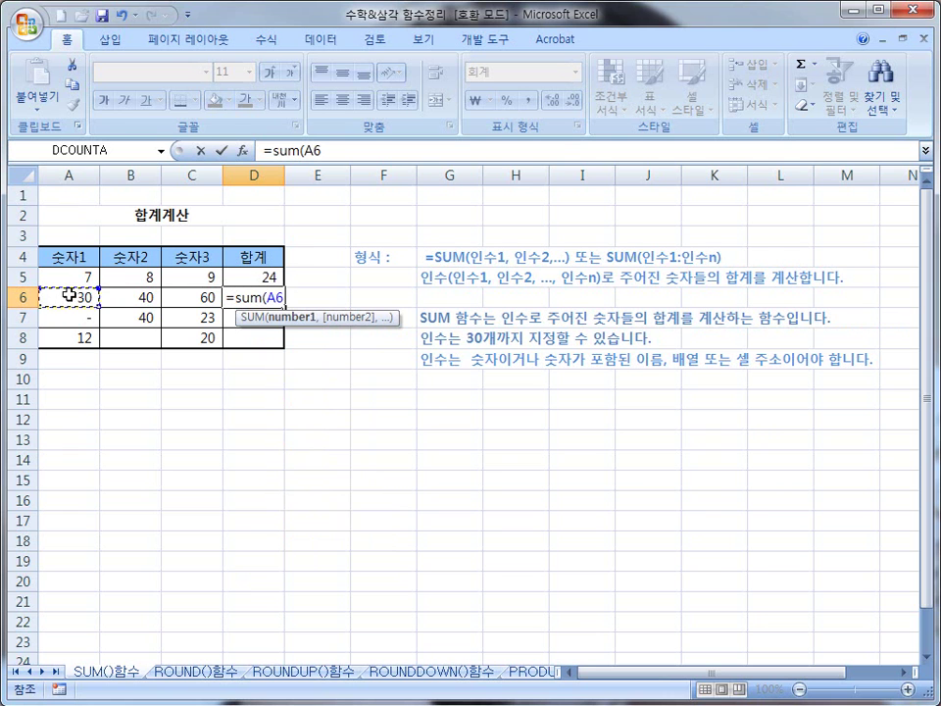
pyautogui.moveTo(69, 295); pyautogui.dragTo(186, 296)
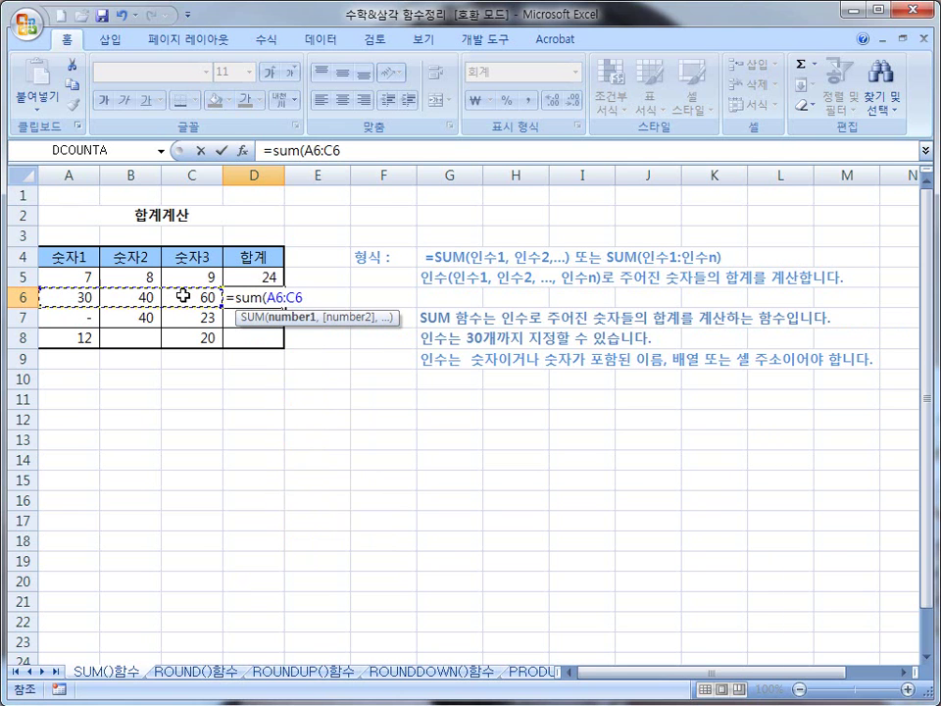
pyautogui.write(')')
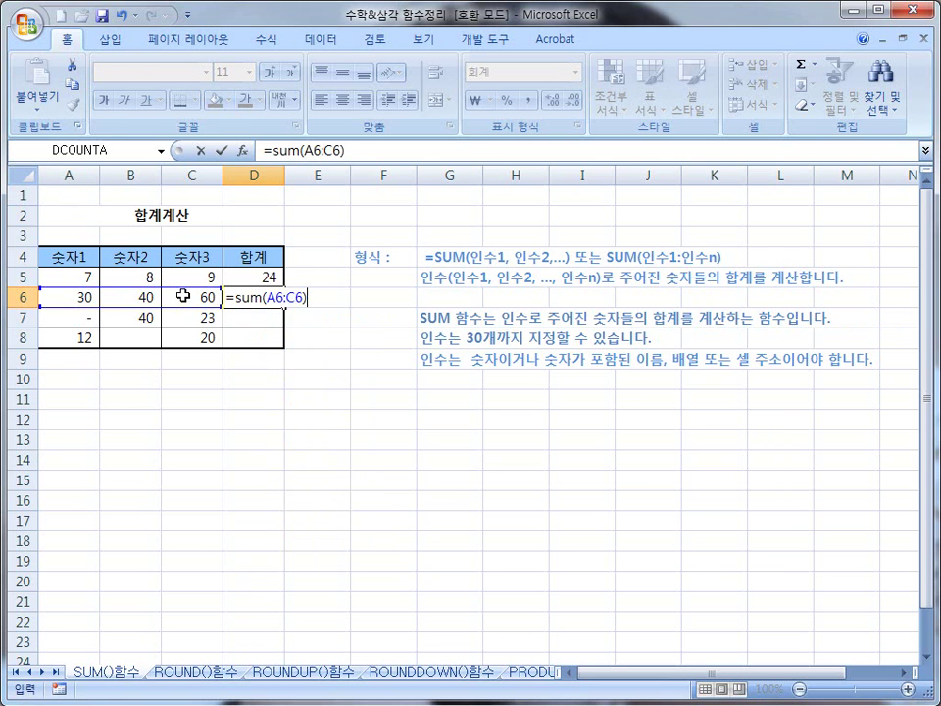
pyautogui.press('Return')
# Step: Fill the D6 formula down through D8 and check the copied formula in D7
pyautogui.click(255, 298)
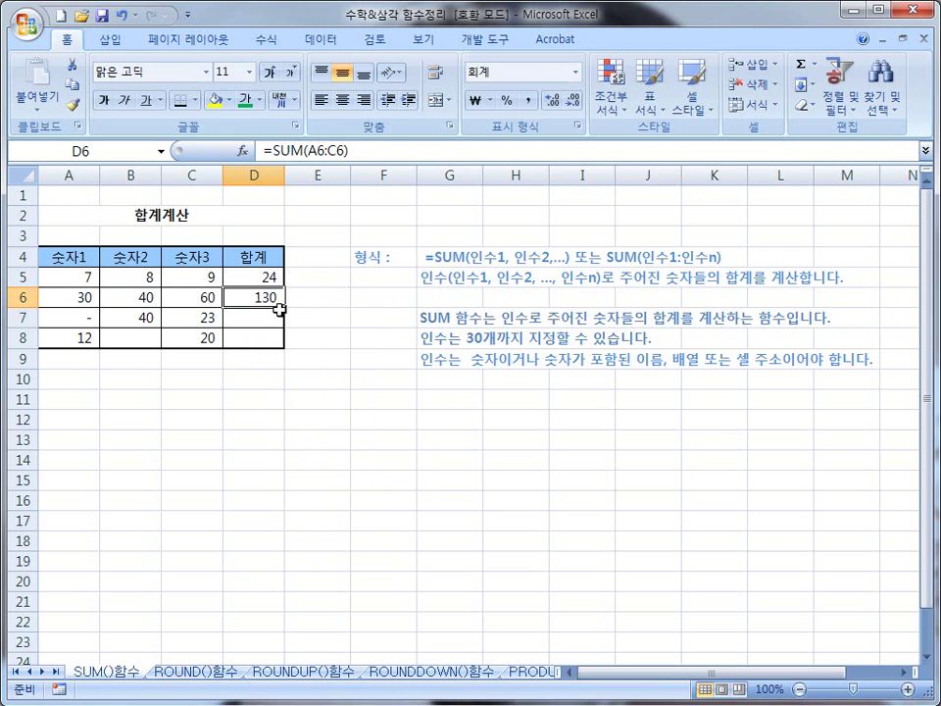
pyautogui.moveTo(284, 308); pyautogui.dragTo(285, 341)
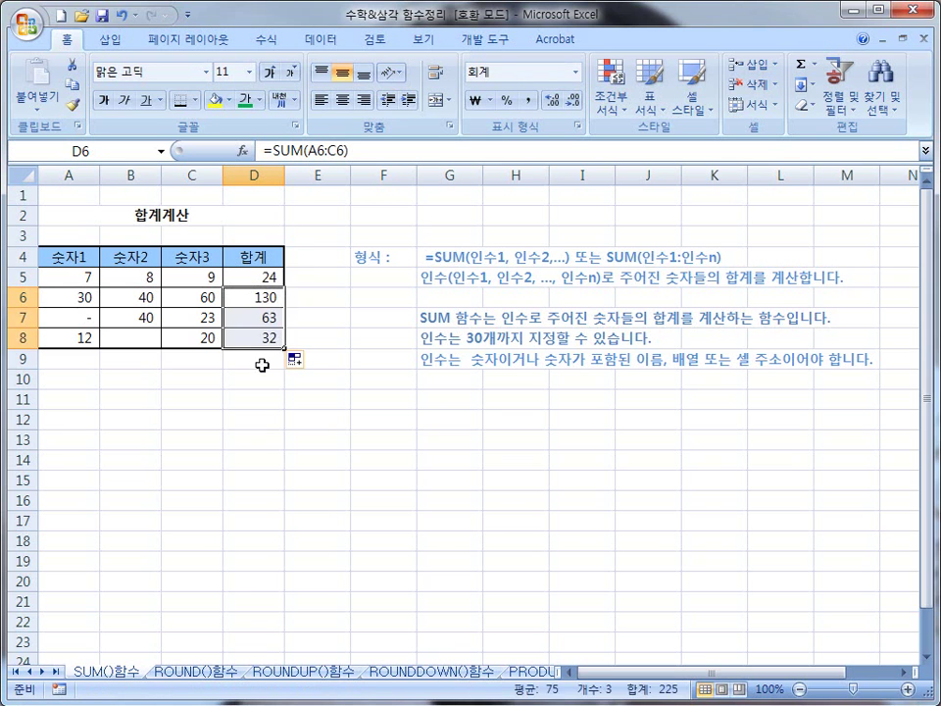
pyautogui.click(264, 360)
pyautogui.click(264, 316)
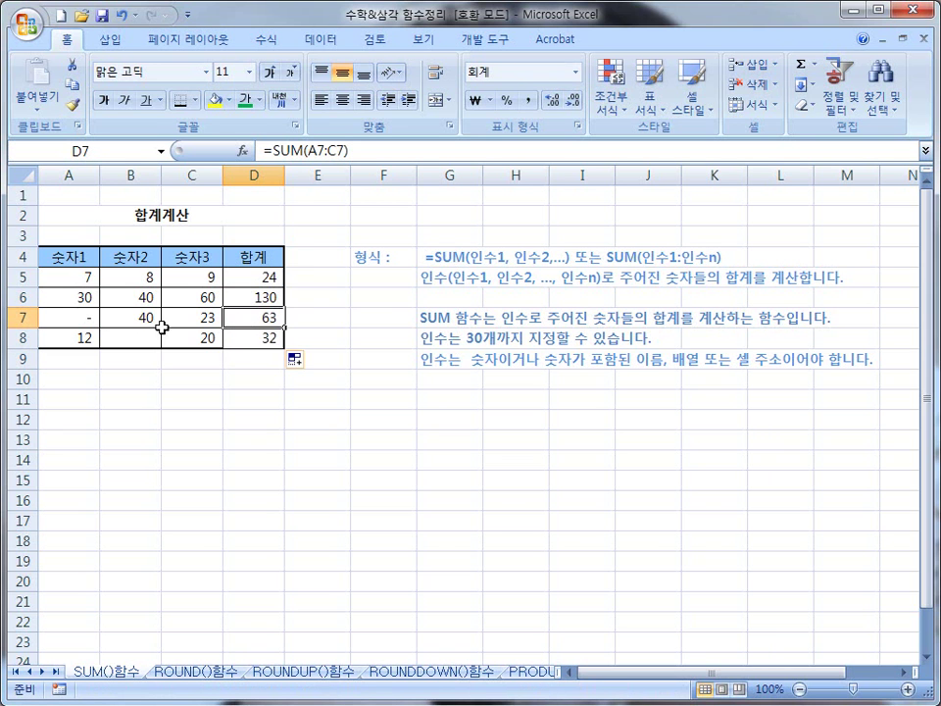
pyautogui.moveTo(126, 332); pyautogui.dragTo(145, 329)
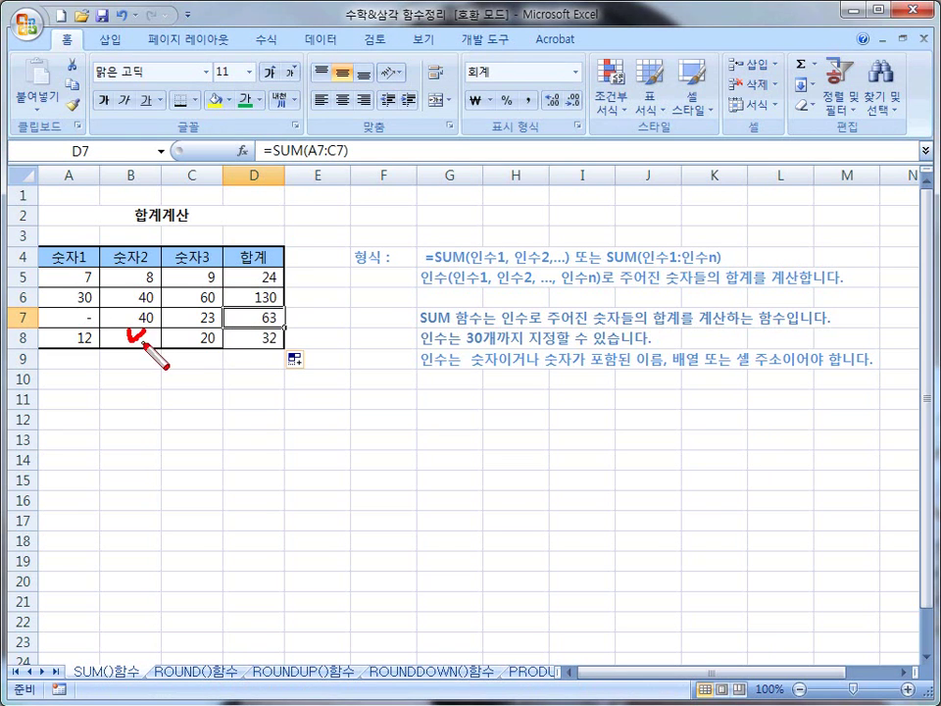
pyautogui.moveTo(76, 310); pyautogui.dragTo(96, 310)
pyautogui.press('Escape')
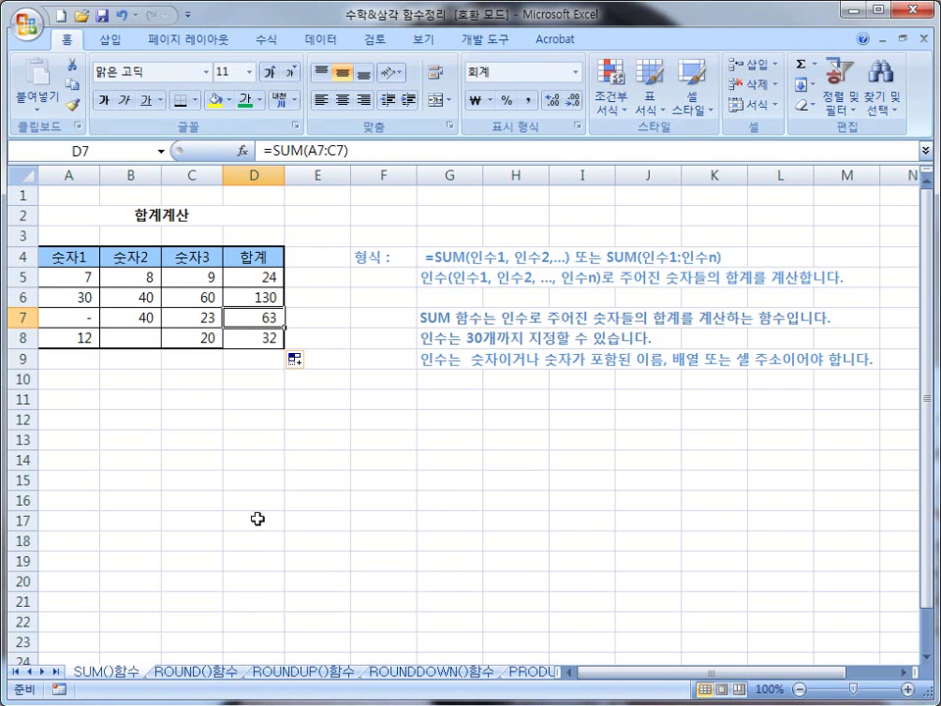
# Step: Switch to the ROUND()함수 worksheet
pyautogui.click(187, 674)
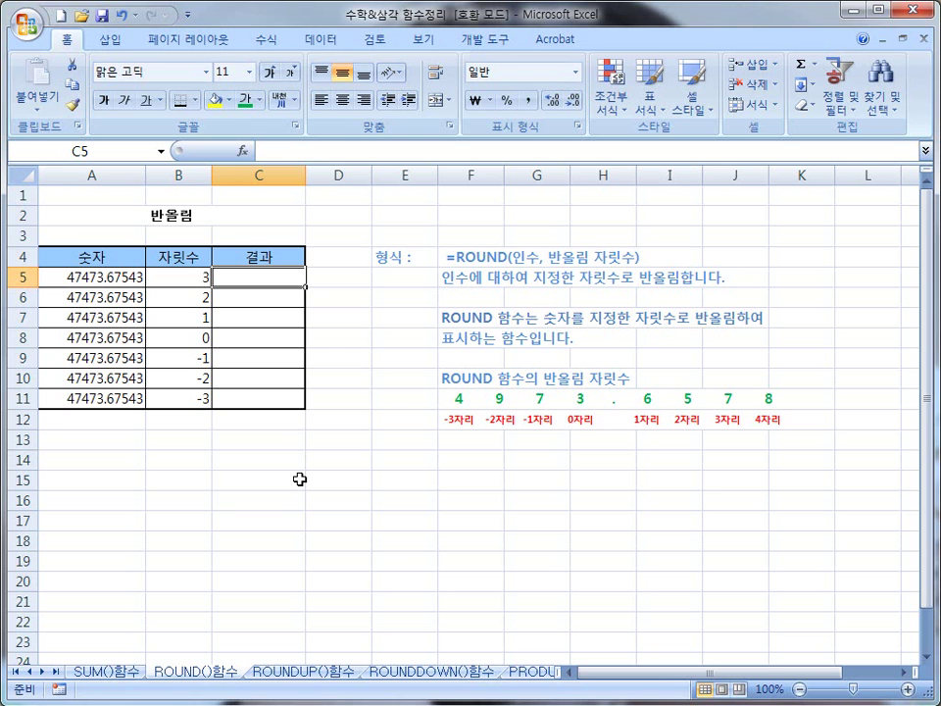
pyautogui.moveTo(439, 429); pyautogui.dragTo(782, 428)
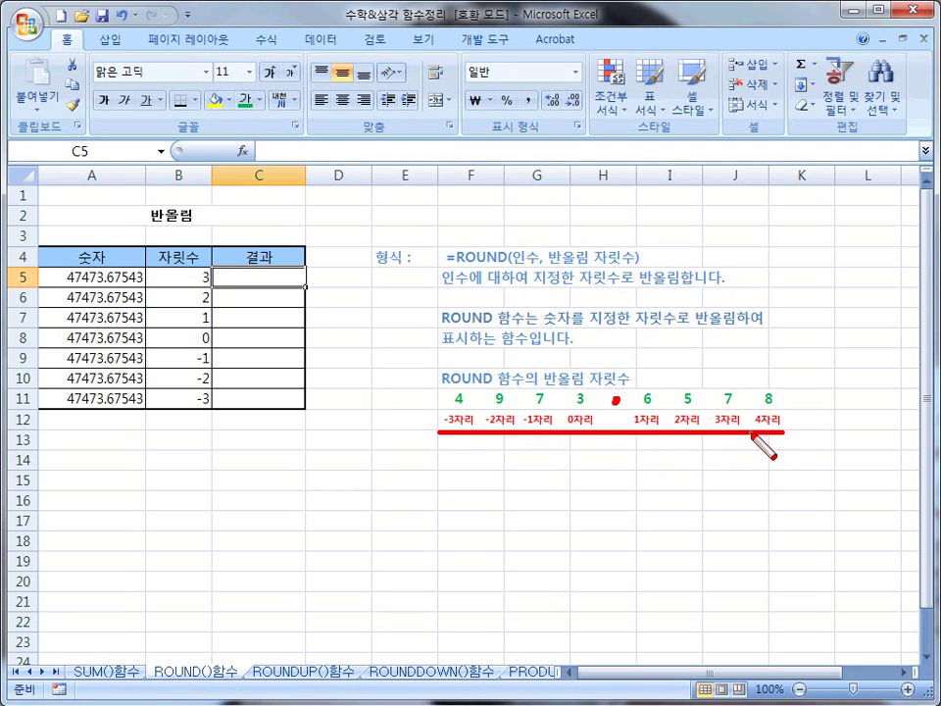
pyautogui.moveTo(547, 265)
pyautogui.mouseDown()
pyautogui.moveTo(627, 261)
pyautogui.moveTo(632, 363)
pyautogui.mouseUp()
pyautogui.moveTo(621, 340); pyautogui.dragTo(632, 363)
pyautogui.moveTo(642, 344); pyautogui.dragTo(632, 364)
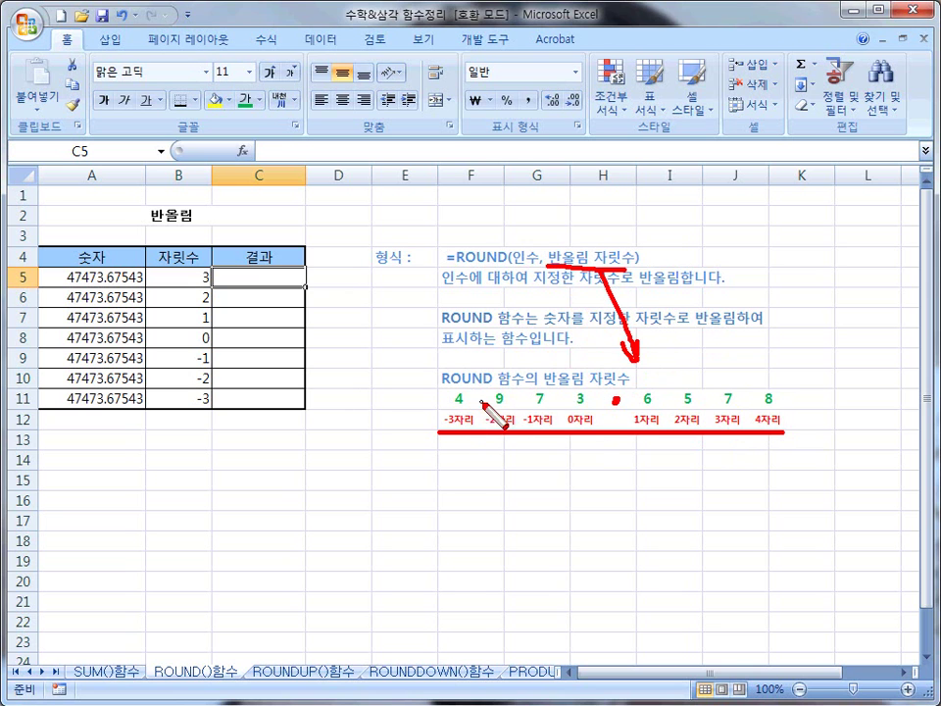
pyautogui.moveTo(604, 415)
pyautogui.mouseDown()
pyautogui.moveTo(593, 407)
pyautogui.moveTo(519, 424)
pyautogui.moveTo(464, 413)
pyautogui.moveTo(447, 394)
pyautogui.moveTo(450, 383)
pyautogui.mouseUp()
pyautogui.press('Escape')
pyautogui.moveTo(124, 412)
pyautogui.mouseDown()
pyautogui.moveTo(78, 372)
pyautogui.moveTo(110, 313)
pyautogui.mouseUp()
pyautogui.moveTo(182, 396)
pyautogui.mouseDown()
pyautogui.moveTo(167, 304)
pyautogui.moveTo(199, 338)
pyautogui.moveTo(193, 395)
pyautogui.mouseUp()
pyautogui.press('Escape')
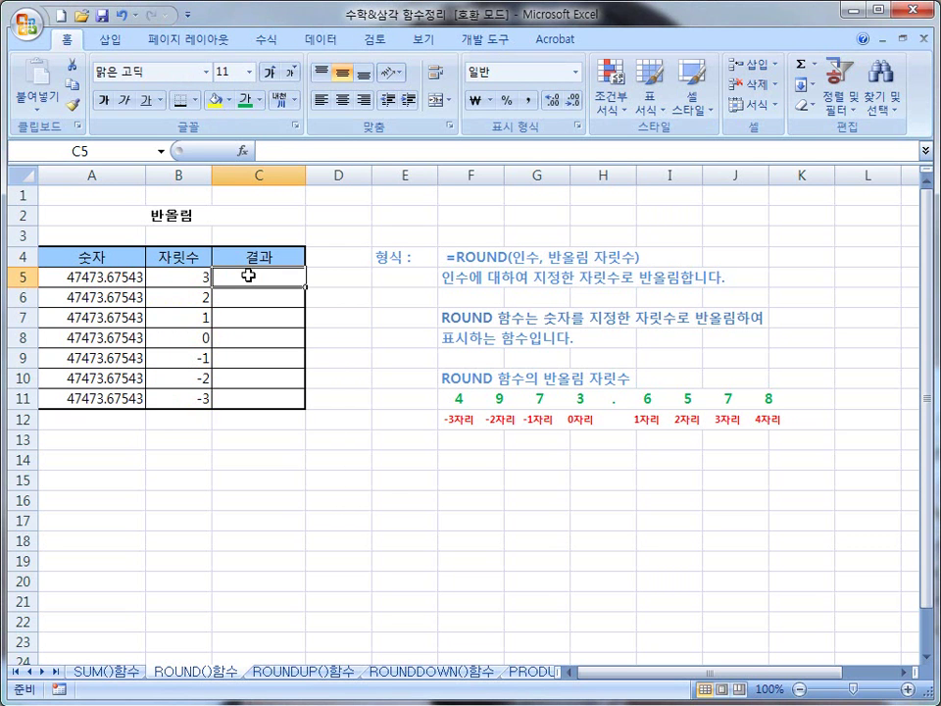
# Step: Enter =ROUND(A5,B5) in cell C5 and fill the formula down through C11
pyautogui.write('=r')
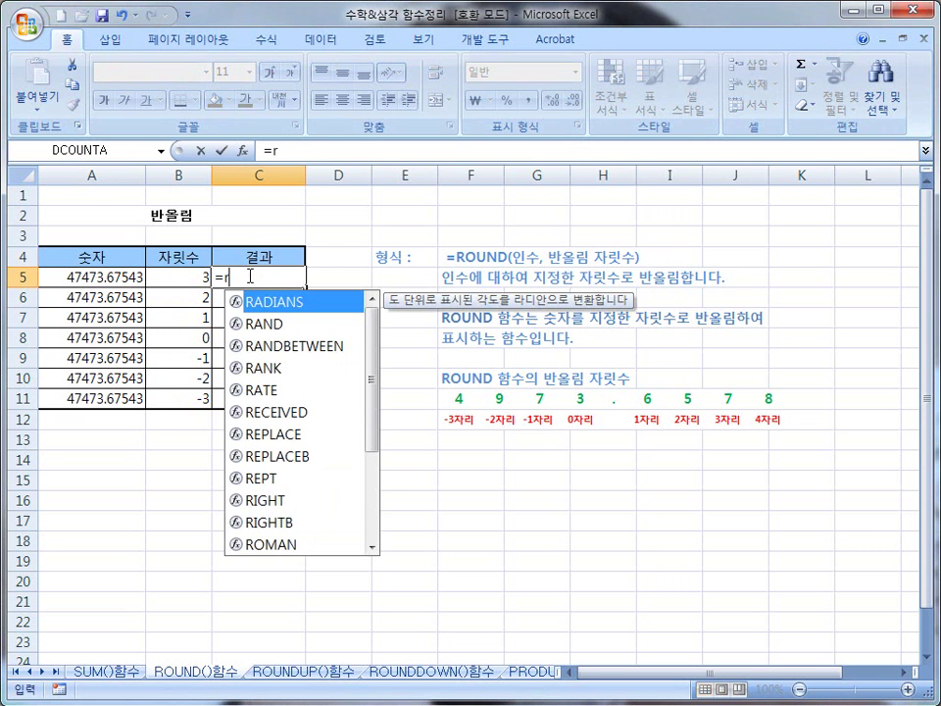
pyautogui.write('ound(')
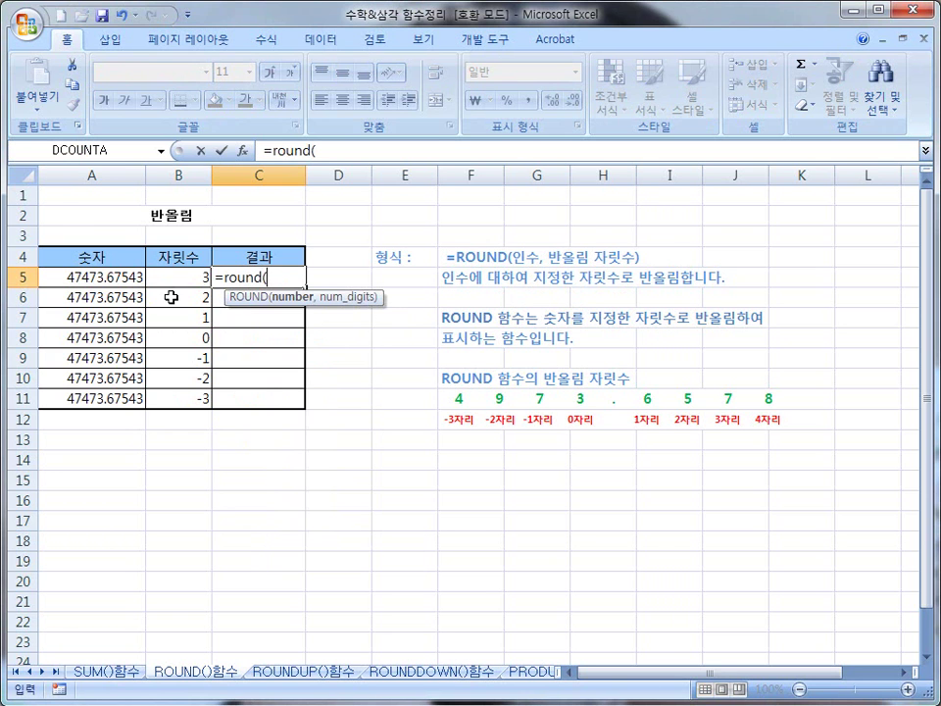
pyautogui.click(90, 280)
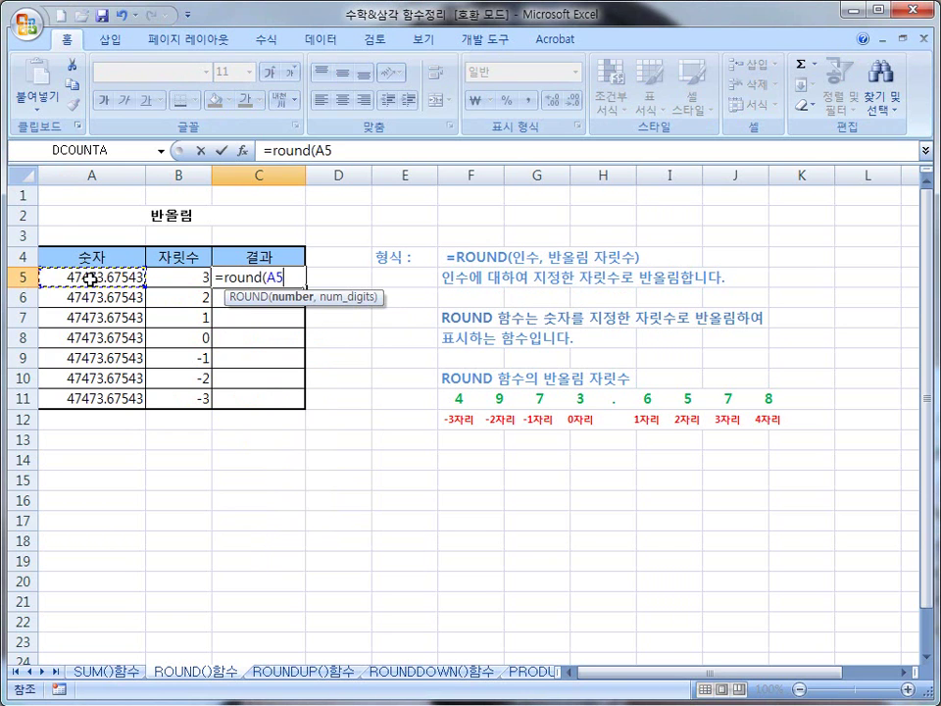
pyautogui.write(',')
pyautogui.click(183, 277)
pyautogui.write(')')
pyautogui.press('Return')
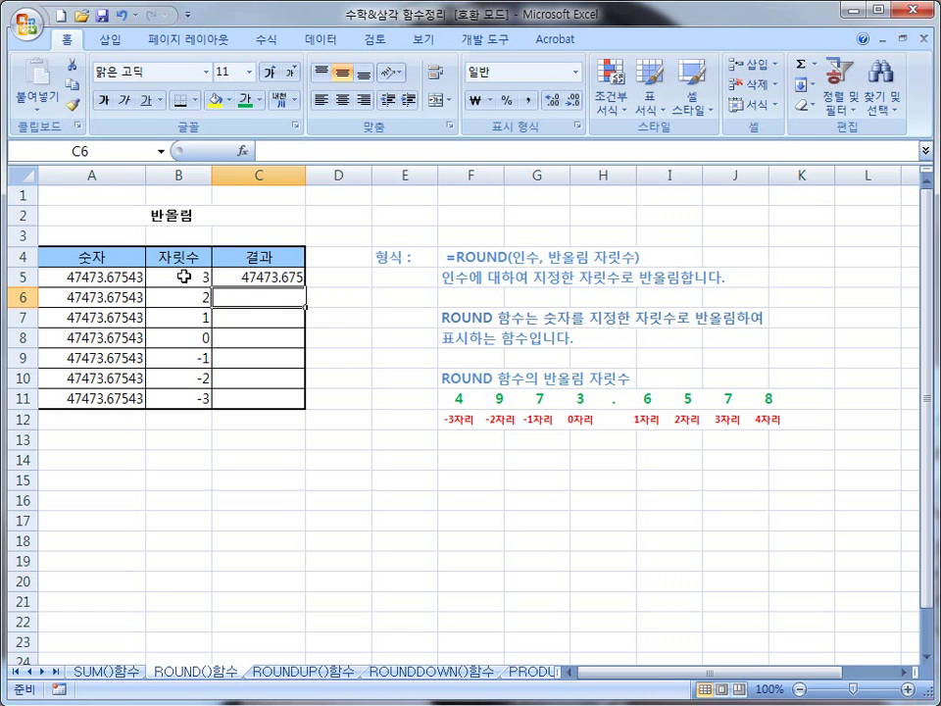
pyautogui.click(263, 276)
pyautogui.moveTo(306, 286); pyautogui.dragTo(296, 400)
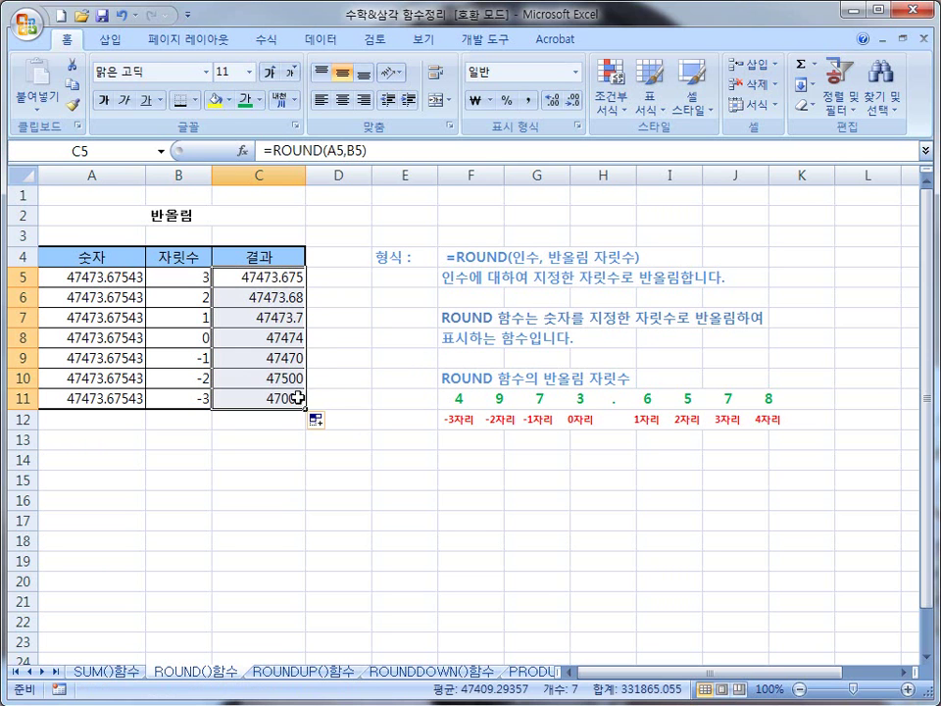
# Step: Examine how the positive, zero and negative digit counts in B6:B11 affect the rounded results in column C
pyautogui.moveTo(210, 293)
pyautogui.mouseDown()
pyautogui.moveTo(192, 324)
pyautogui.moveTo(193, 390)
pyautogui.moveTo(207, 401)
pyautogui.mouseUp()
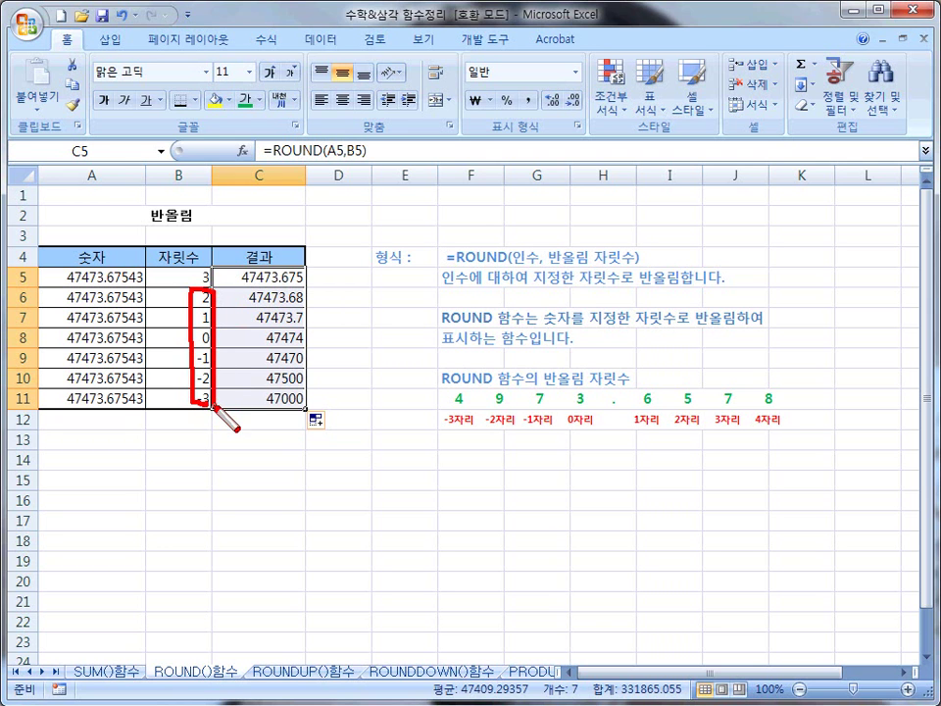
pyautogui.press('Escape')
pyautogui.click(199, 298)
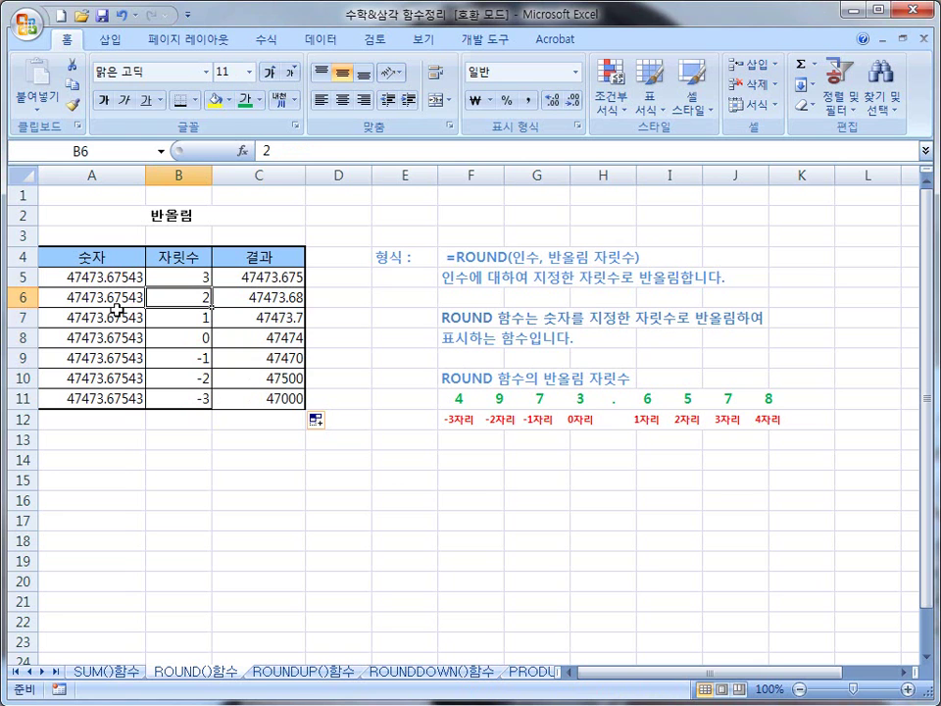
pyautogui.click(199, 318)
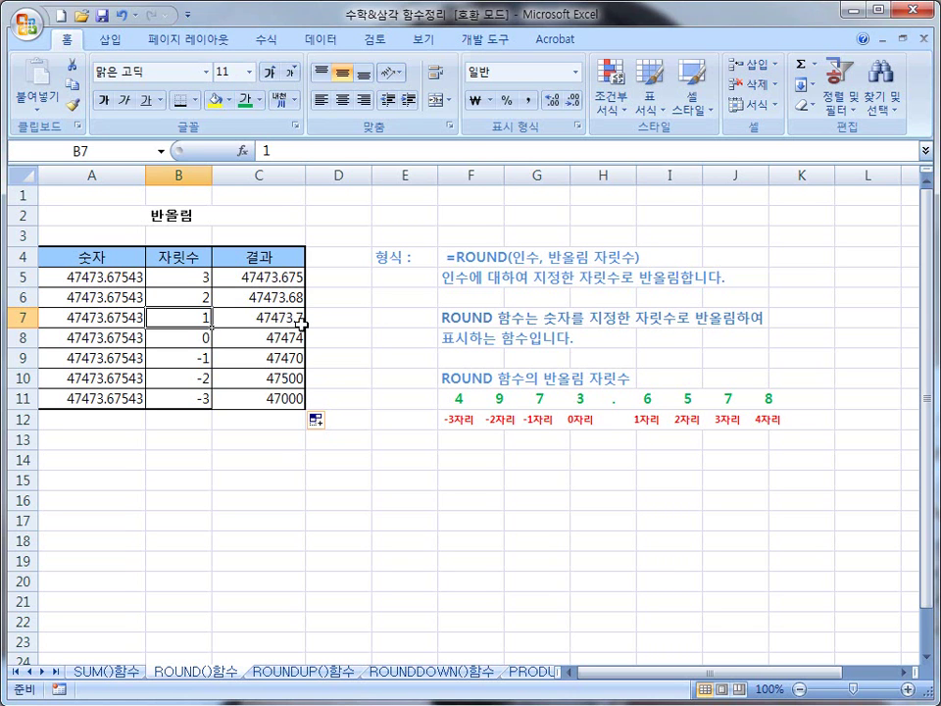
pyautogui.hotkey('ctrl', '2')
pyautogui.moveTo(211, 352)
pyautogui.mouseDown()
pyautogui.moveTo(188, 365)
pyautogui.moveTo(201, 405)
pyautogui.moveTo(211, 354)
pyautogui.mouseUp()
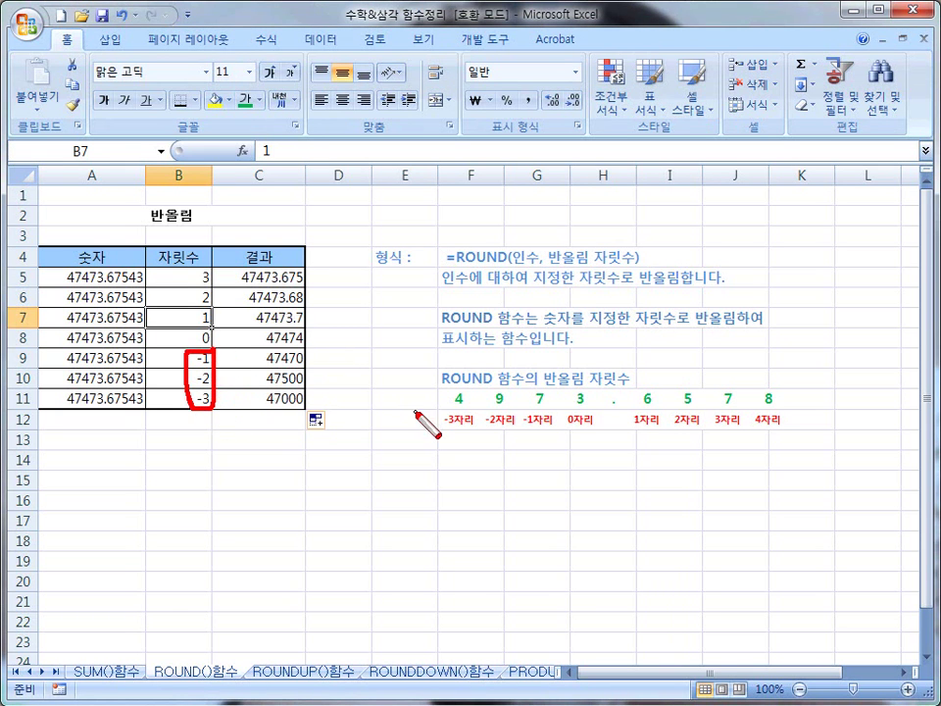
pyautogui.press('Escape')
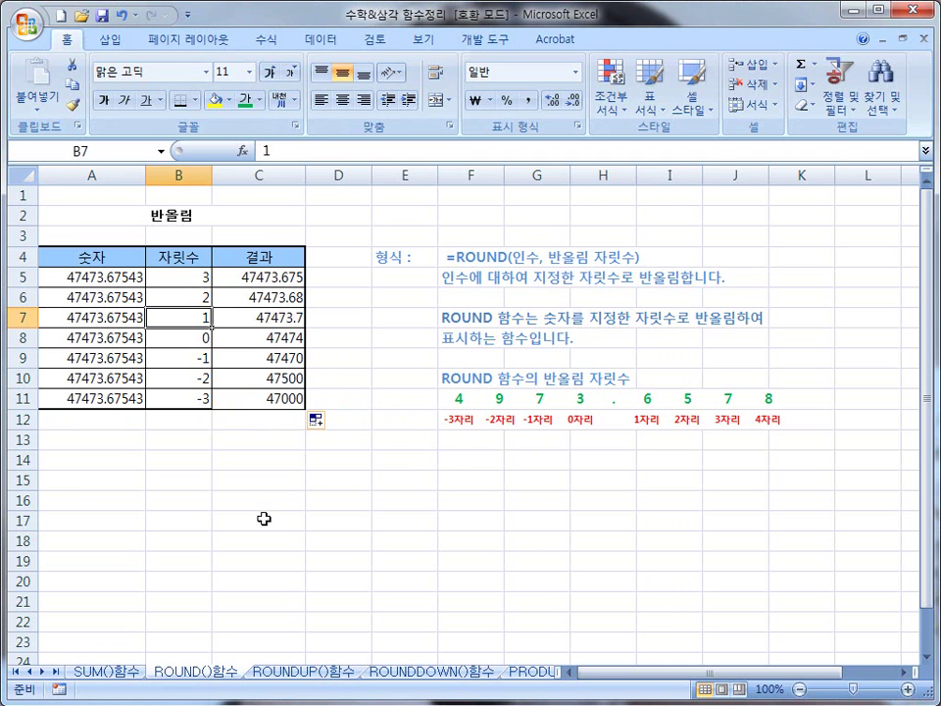
# Step: Switch to the ROUNDUP()함수 worksheet and review its description of rounding up to the specified digits
pyautogui.click(303, 676)
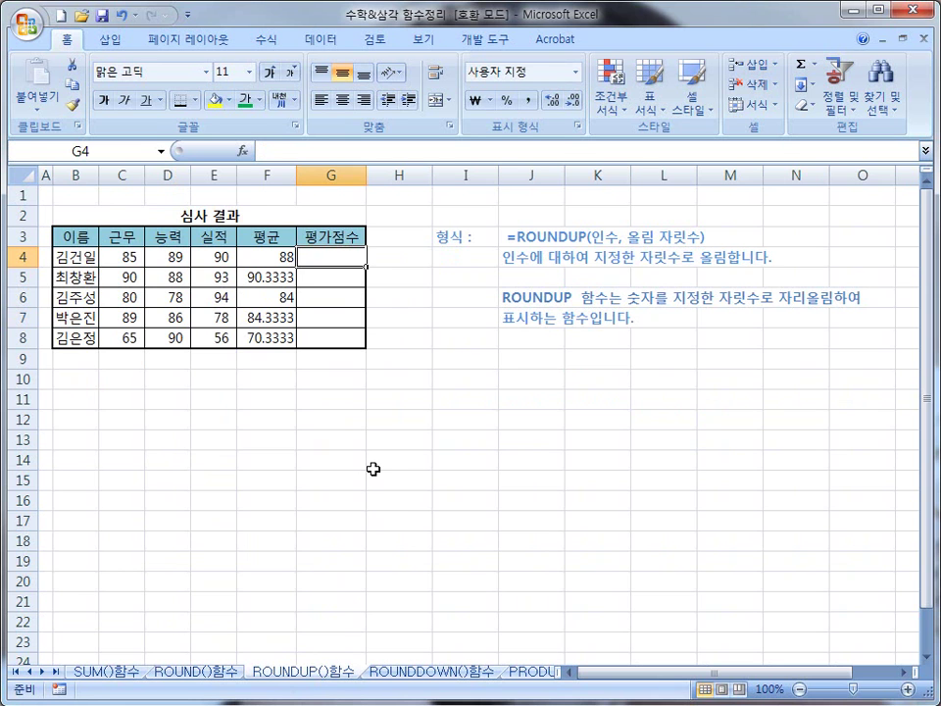
pyautogui.moveTo(658, 307); pyautogui.dragTo(849, 304)
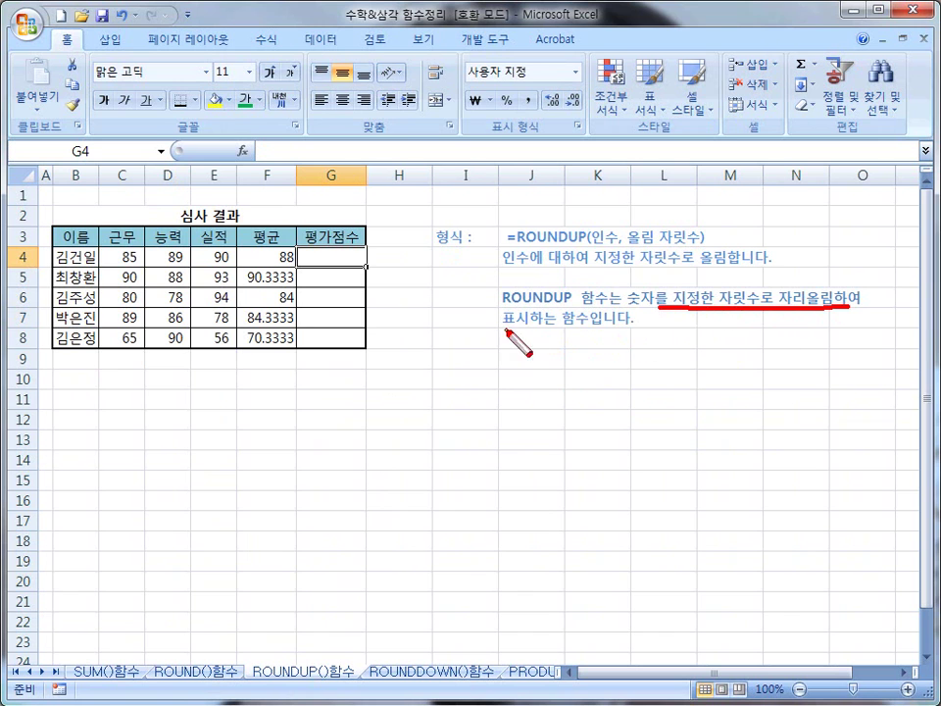
pyautogui.press('Escape')
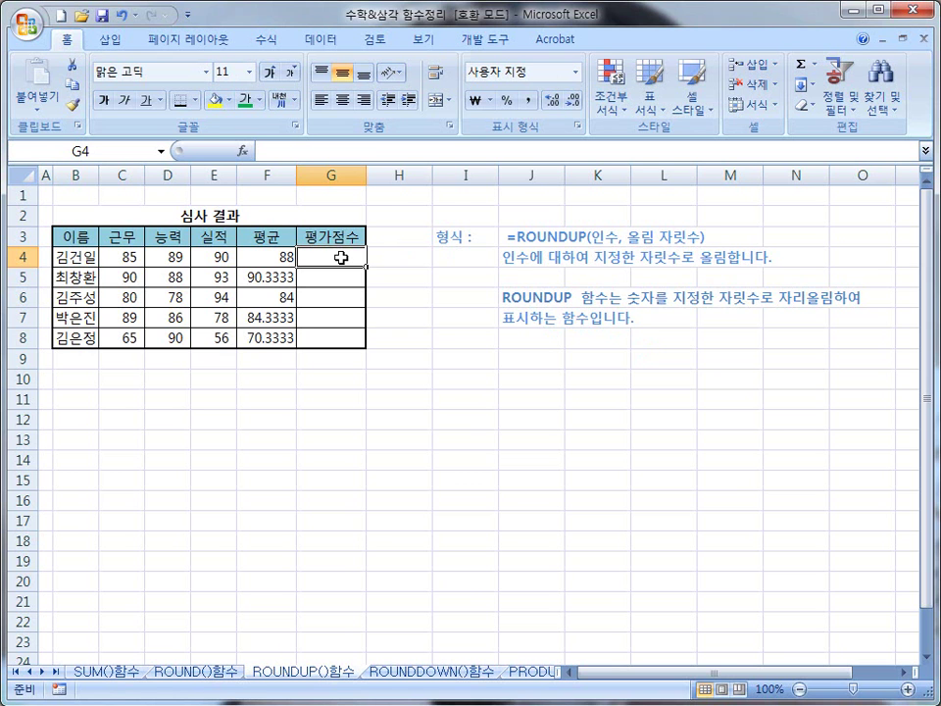
# Step: Enter =ROUNDUP(F4,0) in cell G4 to round the first row's average up to a whole number
pyautogui.write('=')
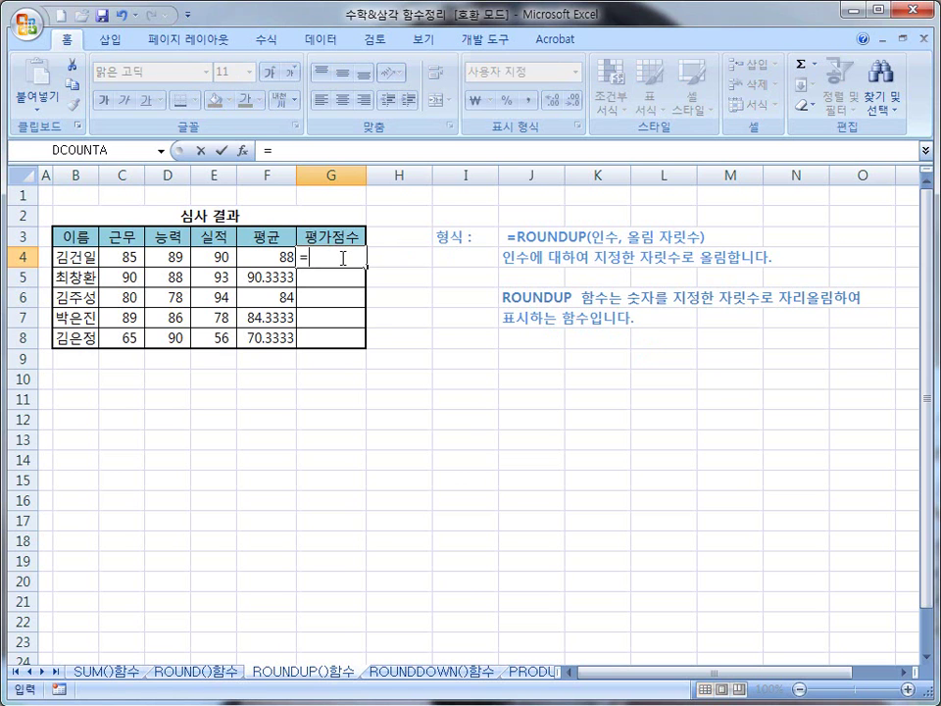
pyautogui.write('roundup')
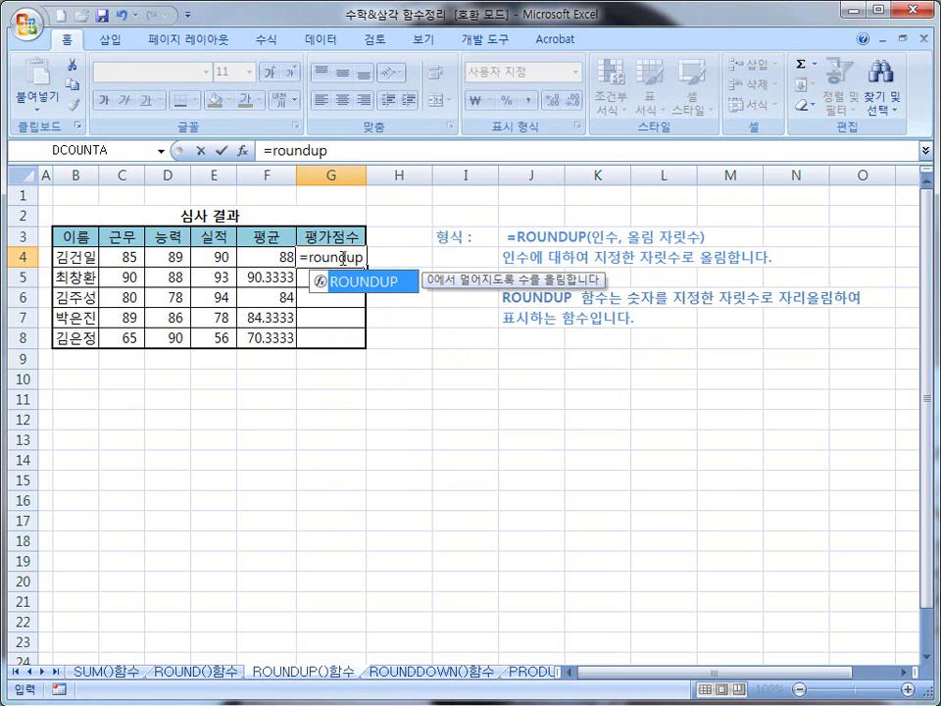
pyautogui.write('(')
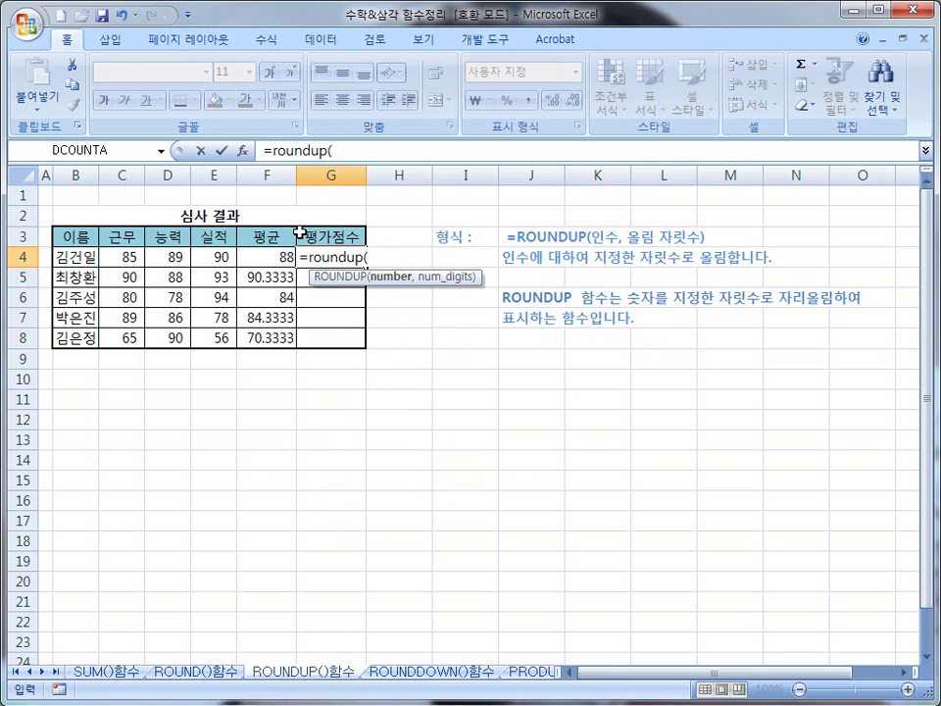
pyautogui.click(278, 258)
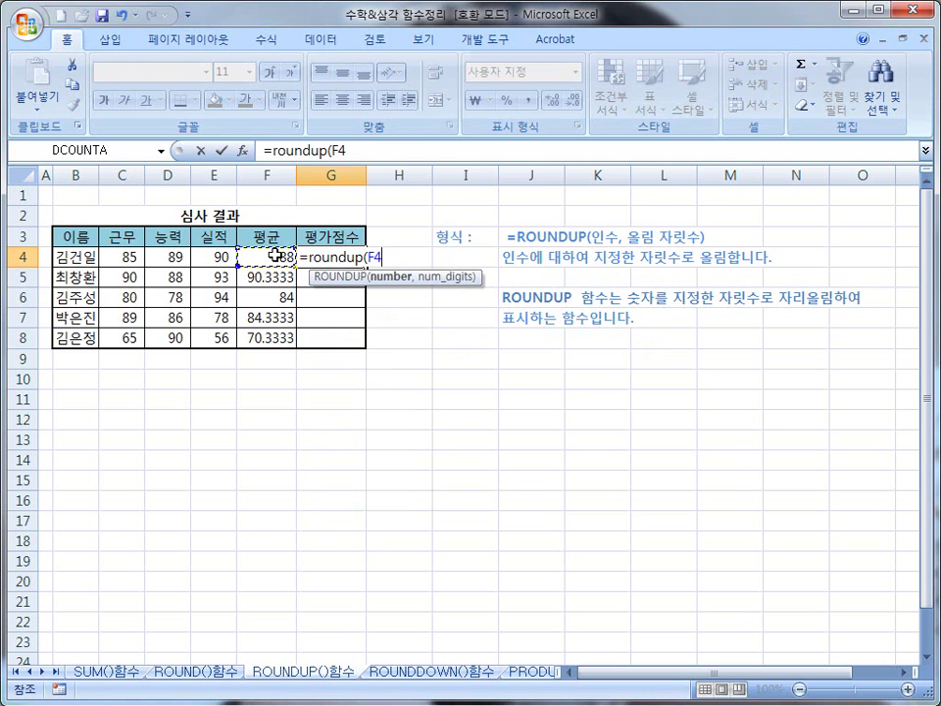
pyautogui.press('F8')
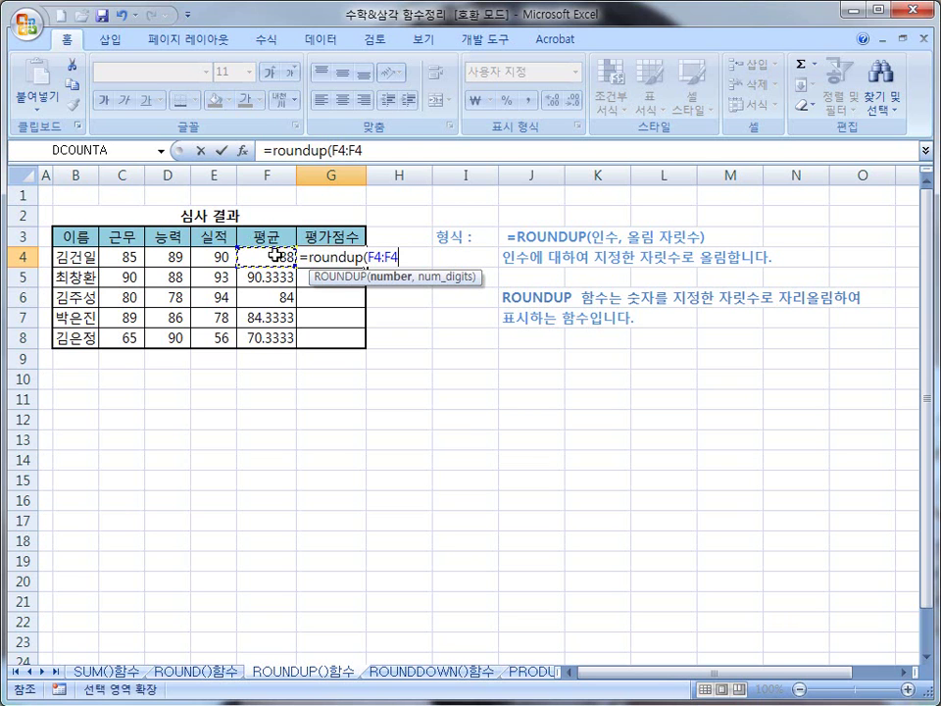
pyautogui.click(371, 150)
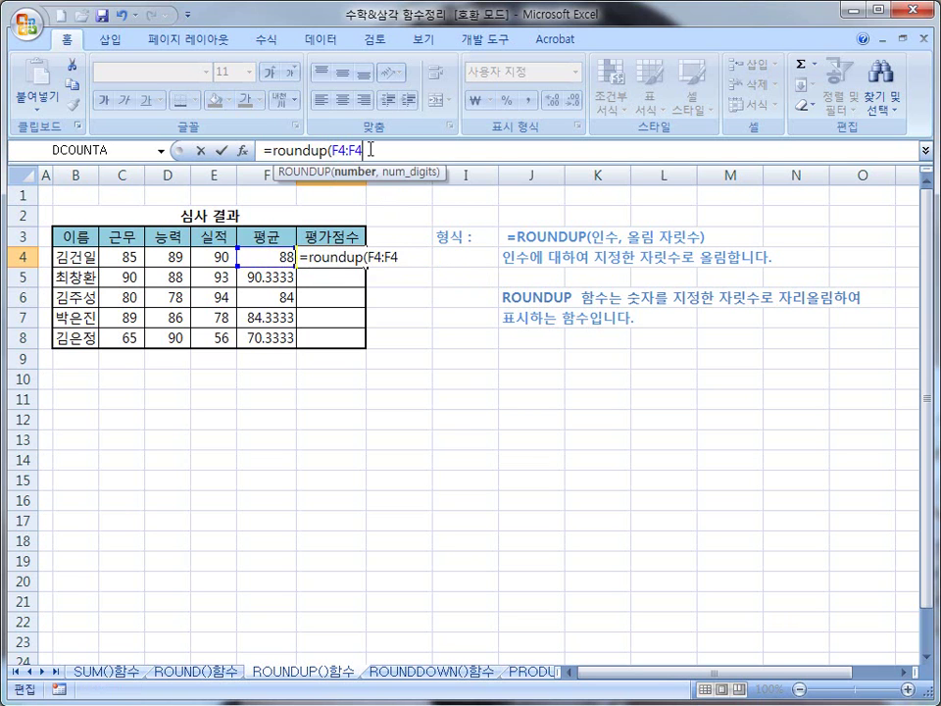
pyautogui.press('BackSpace')
pyautogui.press('BackSpace')
pyautogui.press('BackSpace')
pyautogui.write(',0)')
pyautogui.press('Return')
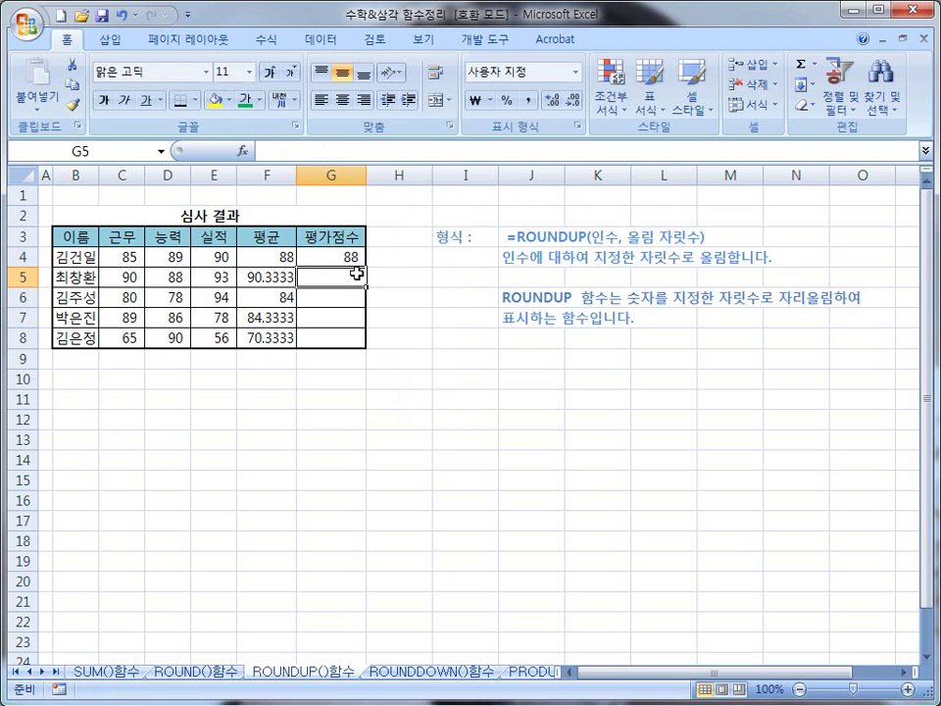
# Step: Enter =ROUNDUP(F5,0) in cell G5 to round up the second row's average
pyautogui.write('=')
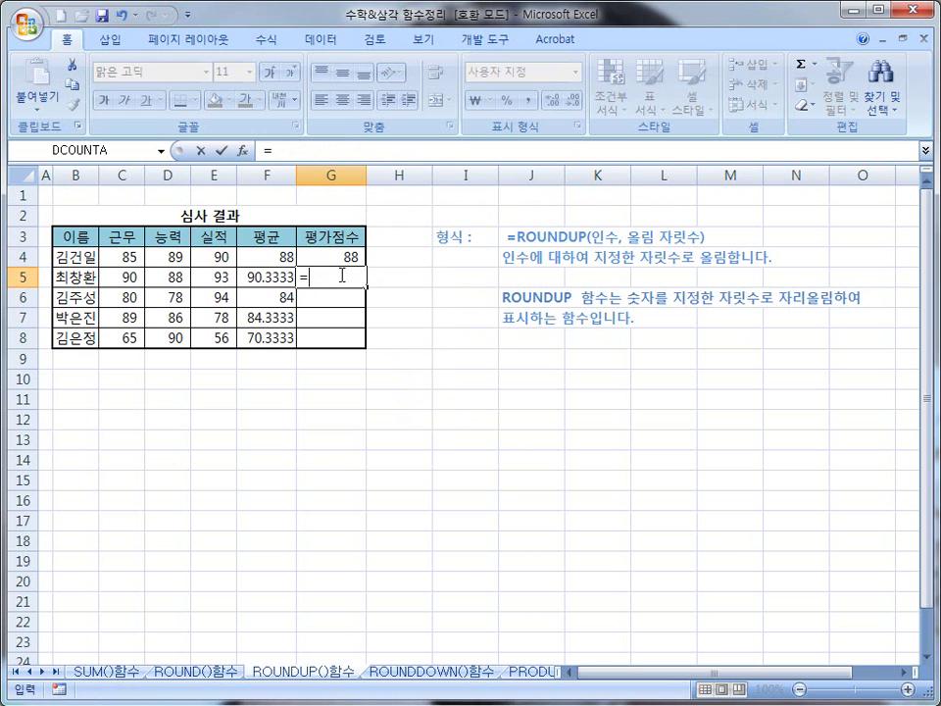
pyautogui.write('roundup(')
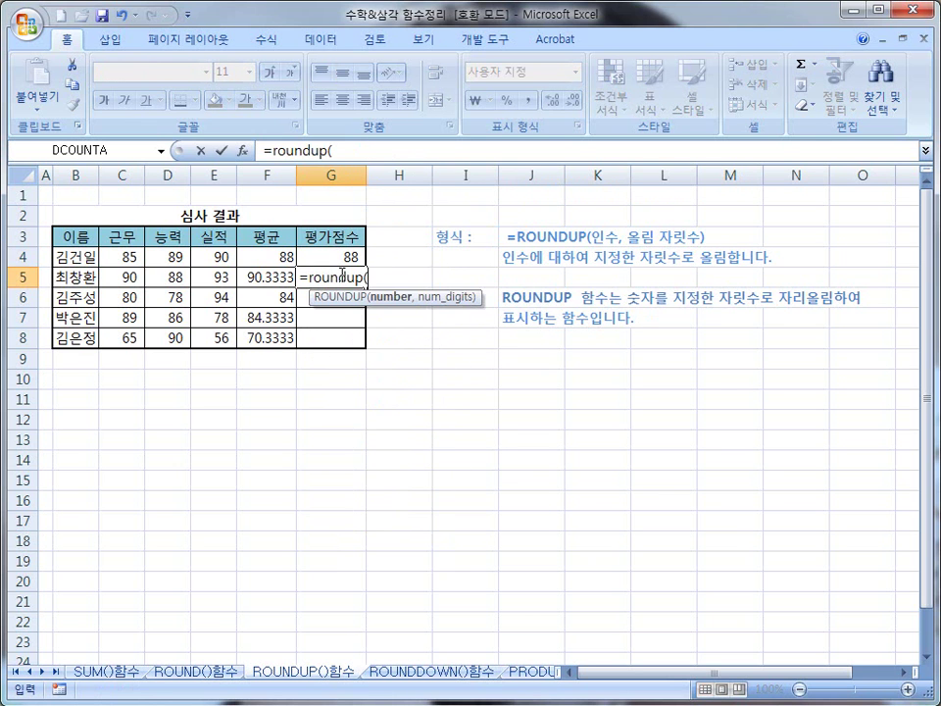
pyautogui.click(252, 277)
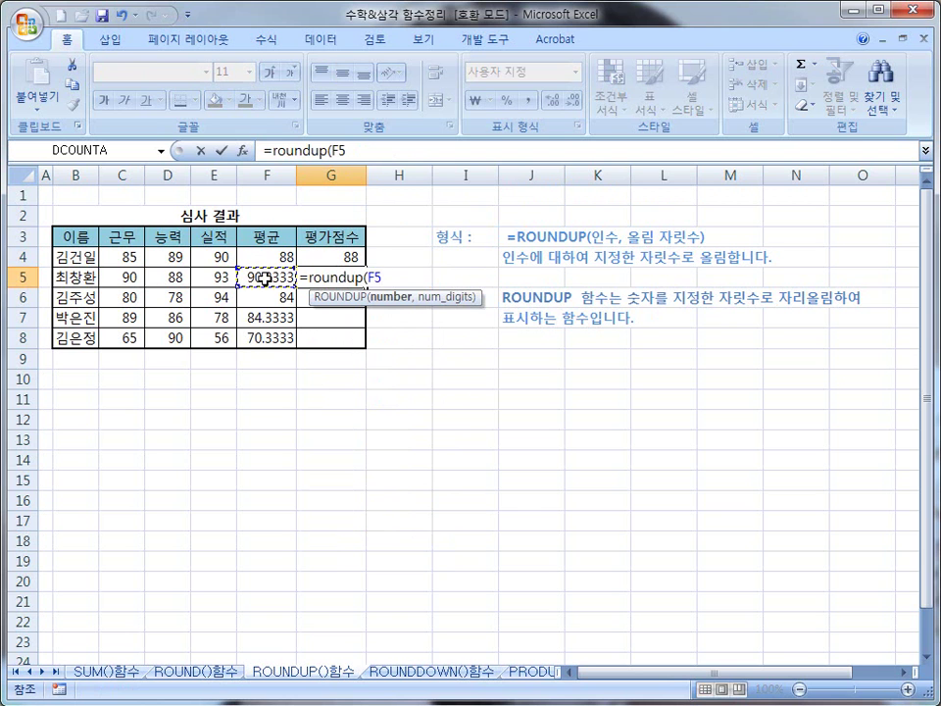
pyautogui.write(',0)')
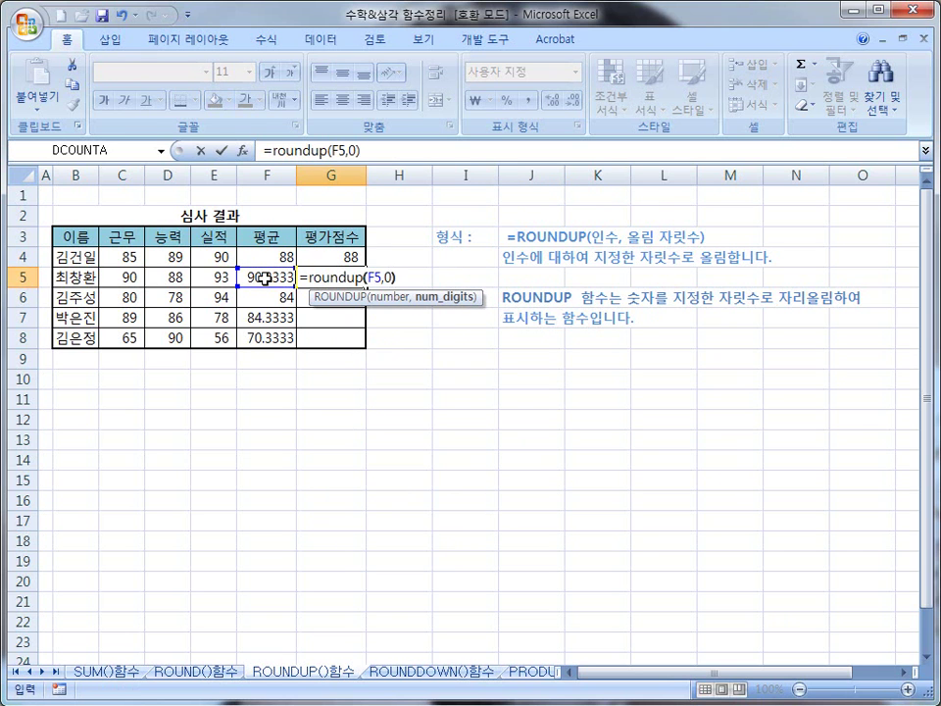
pyautogui.press('Return')
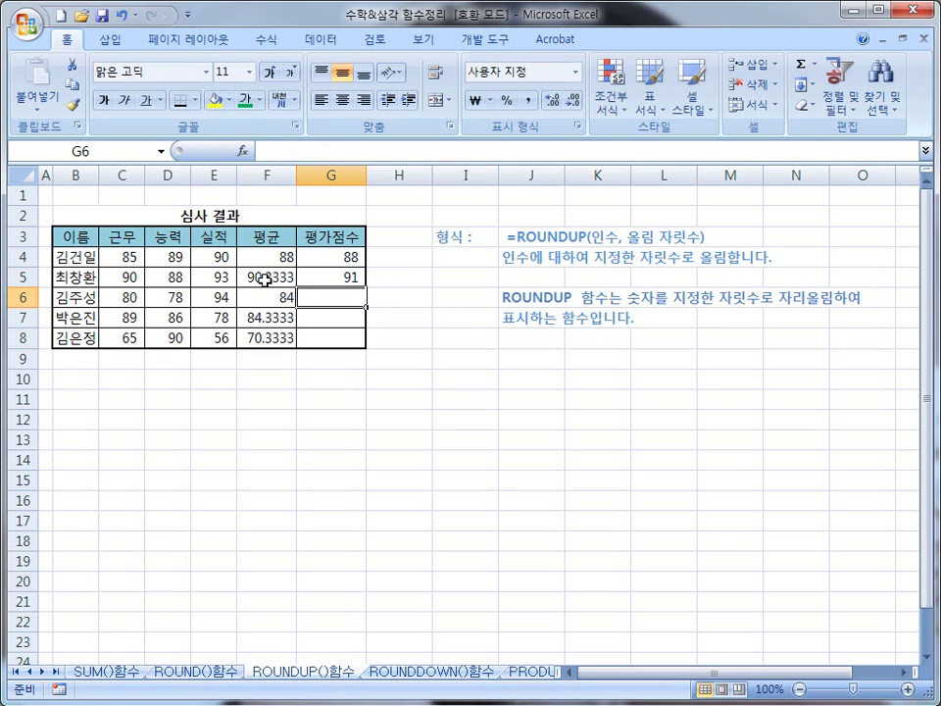
# Step: Fill the G5 formula down through G8 to complete the 평가점수 column
pyautogui.click(361, 278)
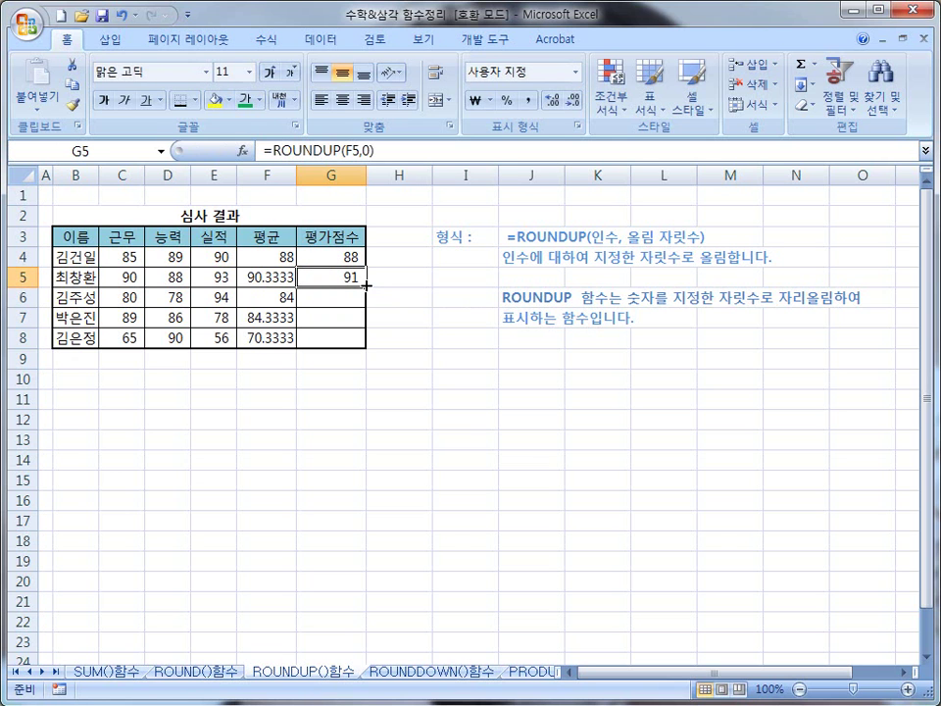
pyautogui.moveTo(366, 285); pyautogui.dragTo(368, 345)
pyautogui.hotkey('ctrl', '2')
pyautogui.moveTo(366, 286); pyautogui.dragTo(368, 351)
pyautogui.press('Escape')
# Step: Compare the decimal parts of the averages in F5, F7 and F8 with the rounded-up scores in column G
pyautogui.hotkey('ctrl', '2')
pyautogui.moveTo(262, 328)
pyautogui.mouseDown()
pyautogui.moveTo(284, 325)
pyautogui.moveTo(287, 344)
pyautogui.mouseUp()
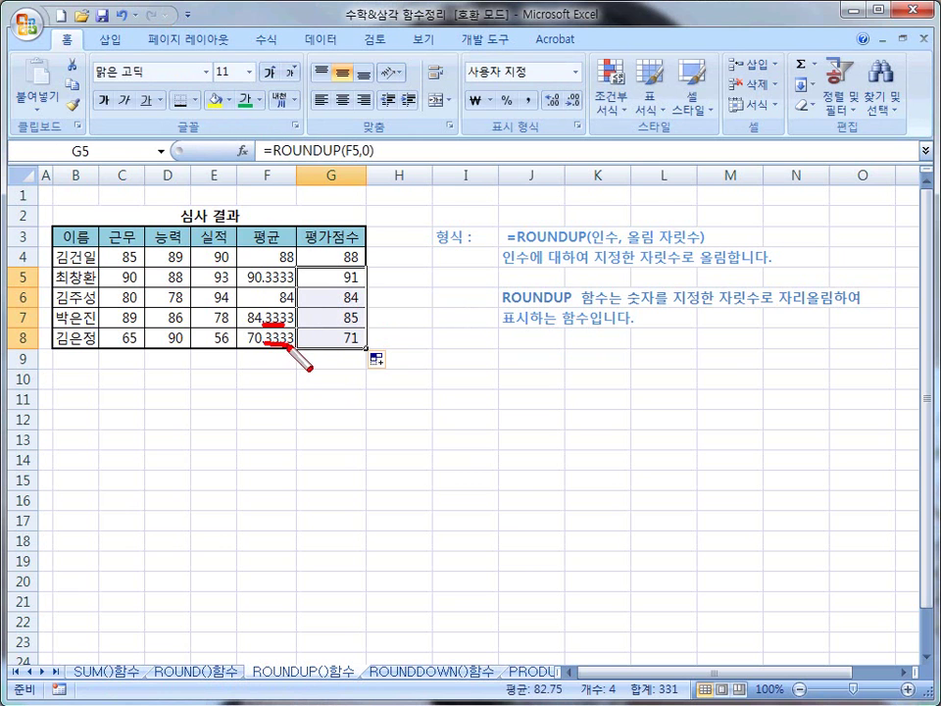
pyautogui.moveTo(294, 285)
pyautogui.mouseDown()
pyautogui.moveTo(266, 285)
pyautogui.moveTo(284, 301)
pyautogui.moveTo(335, 284)
pyautogui.mouseUp()
pyautogui.moveTo(277, 335)
pyautogui.mouseDown()
pyautogui.moveTo(334, 336)
pyautogui.moveTo(345, 326)
pyautogui.moveTo(349, 337)
pyautogui.mouseUp()
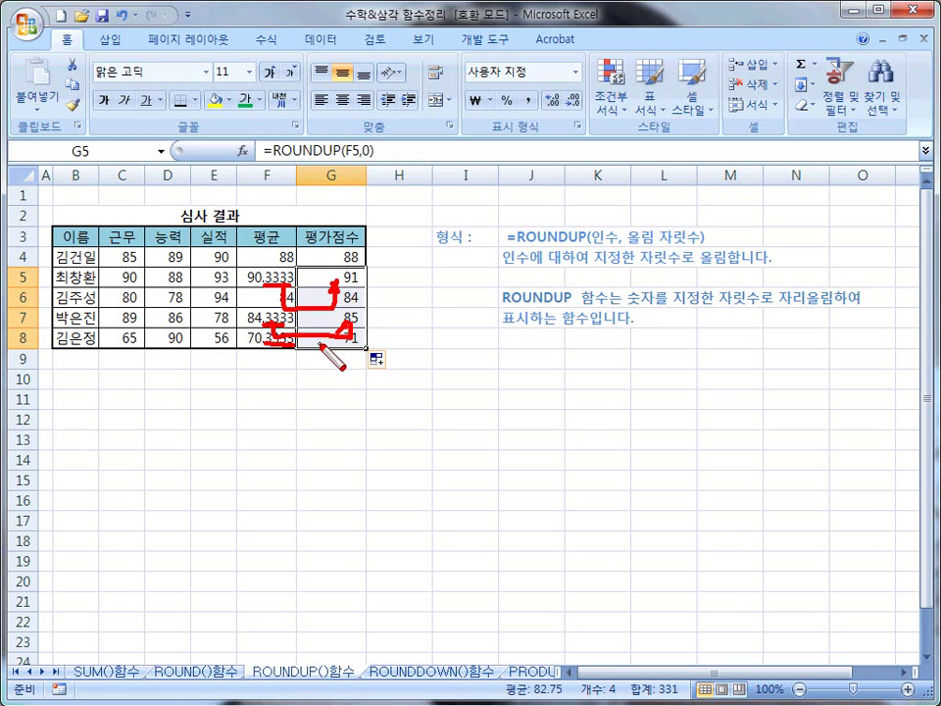
pyautogui.press('Escape')
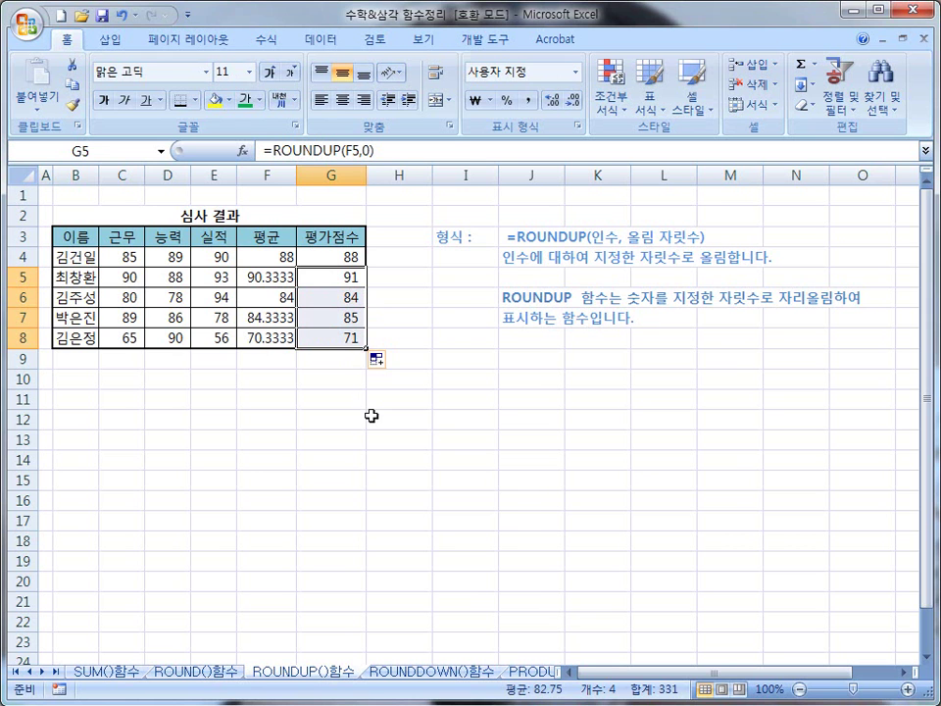
# Step: Enter =ROUNDDOWN(A4,B4) in cell C4 of the ROUNDDOWN()함수 worksheet
pyautogui.click(422, 672)
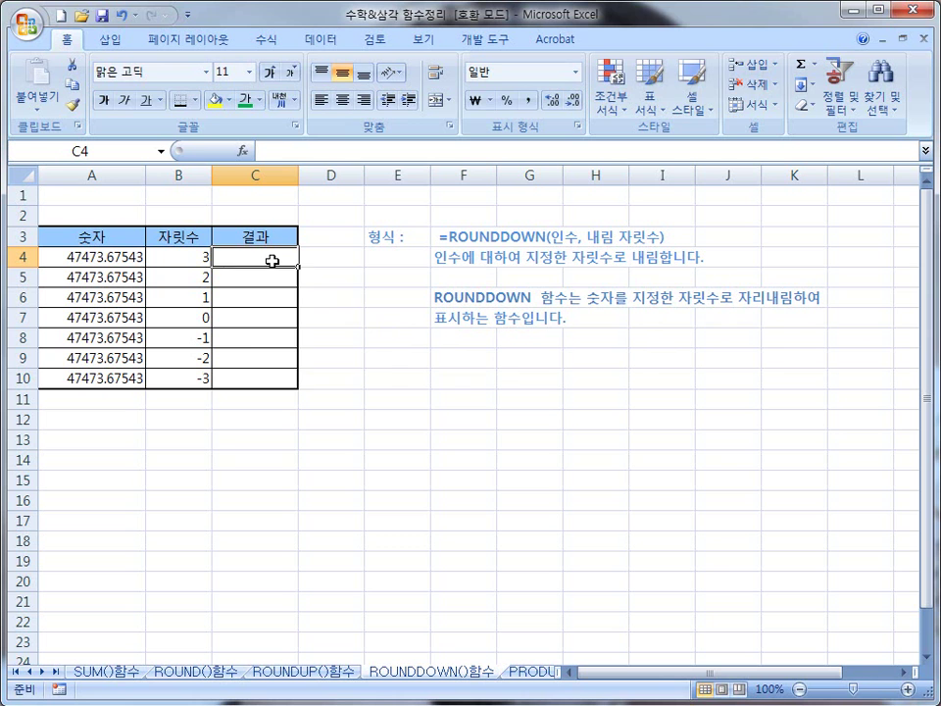
pyautogui.write('=rounddown(')
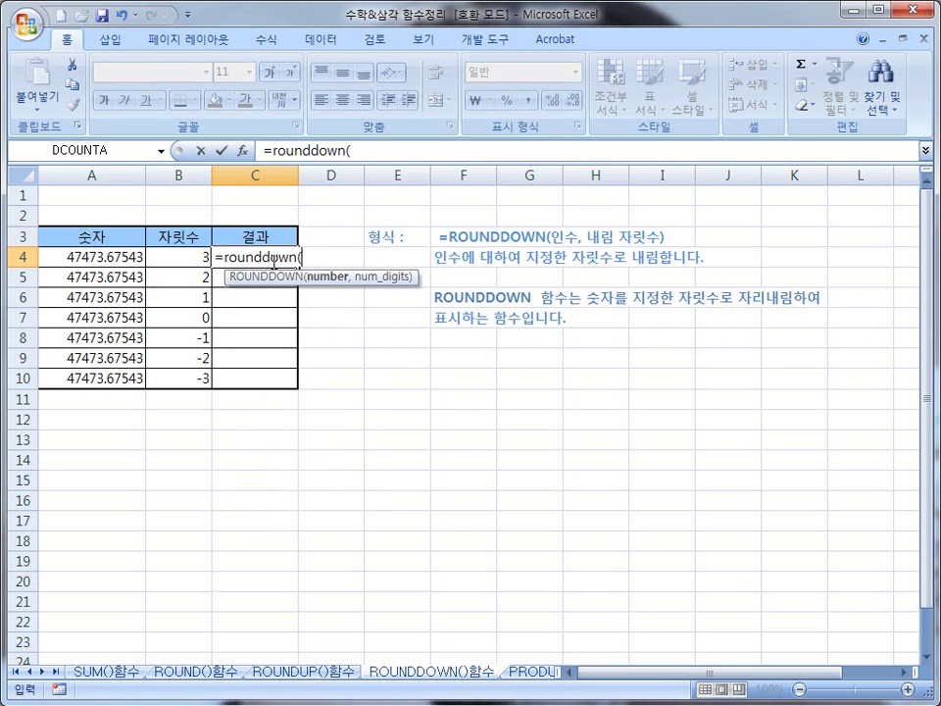
pyautogui.click(116, 257)
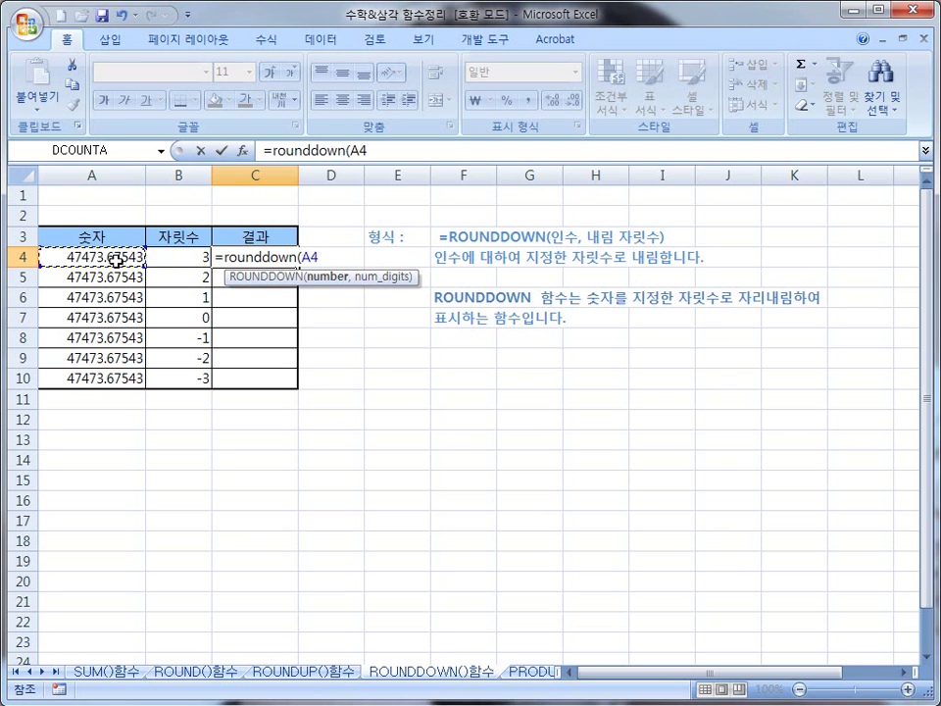
pyautogui.write(',')
pyautogui.click(187, 259)
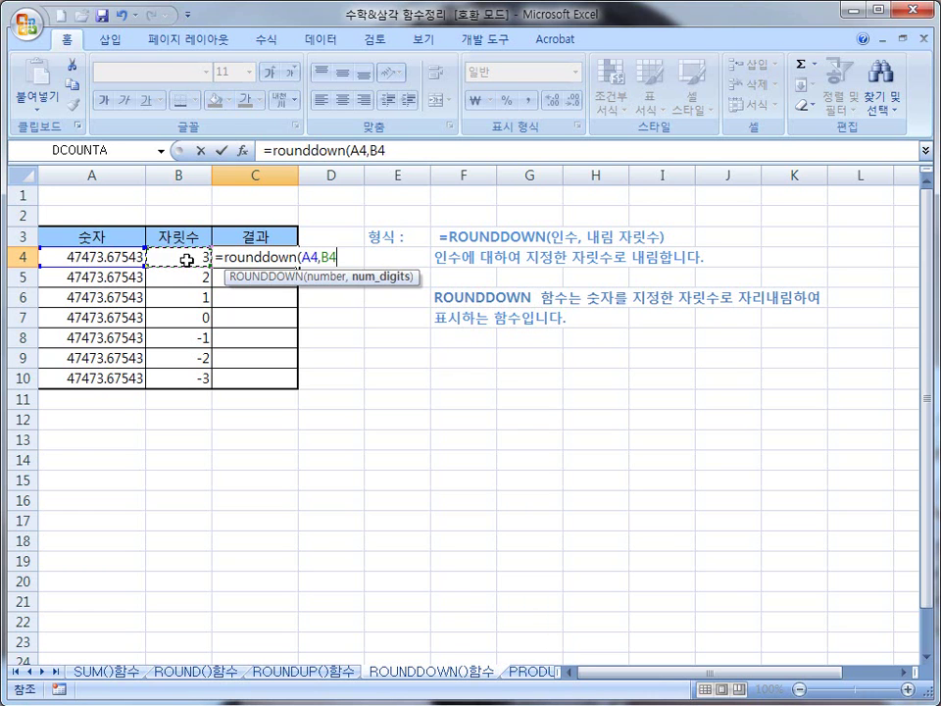
pyautogui.write(')')
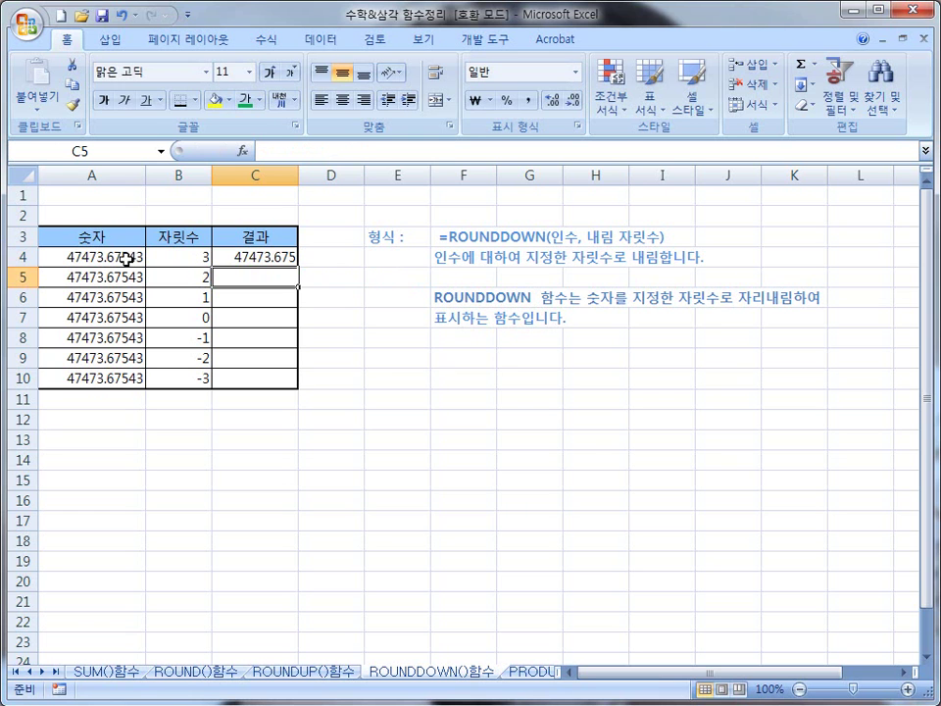
# Step: Fill the C4 formula down through C10 to complete the 결과 column
pyautogui.click(280, 255)
pyautogui.moveTo(297, 266); pyautogui.dragTo(298, 386)
pyautogui.click(335, 288)
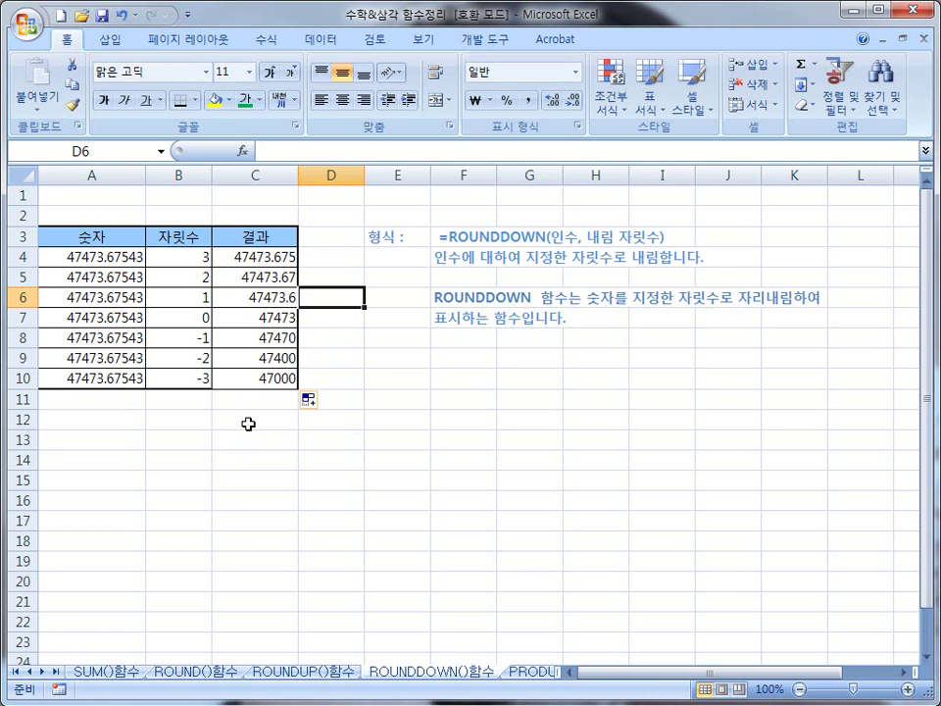
# Step: Revisit the ROUNDUP()함수 worksheet and open the PRODUCT()함수 worksheet
pyautogui.click(286, 672)
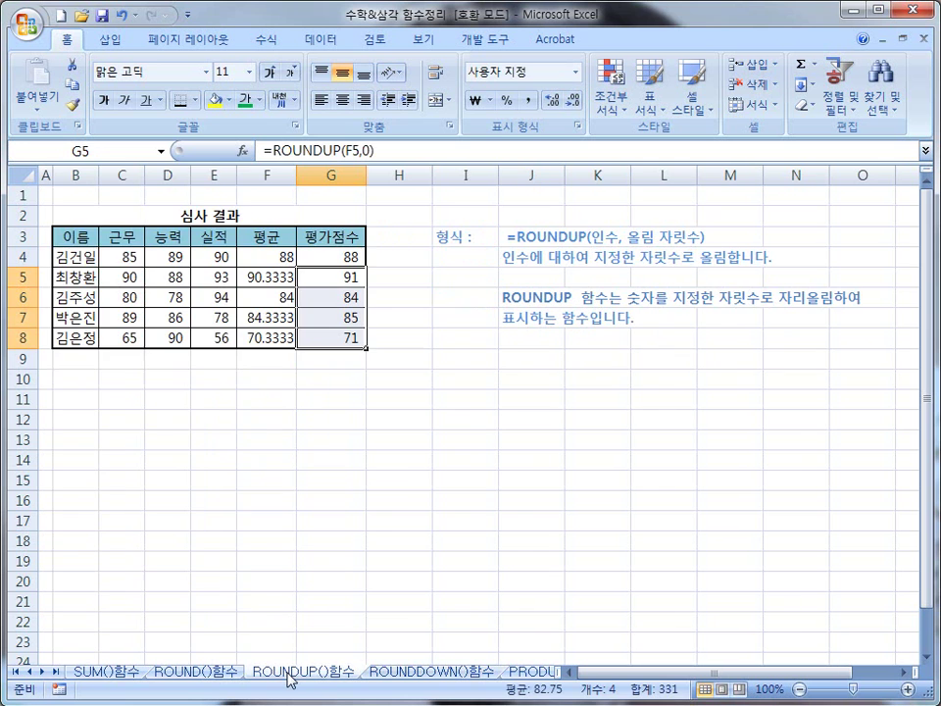
pyautogui.click(422, 670)
pyautogui.click(525, 672)
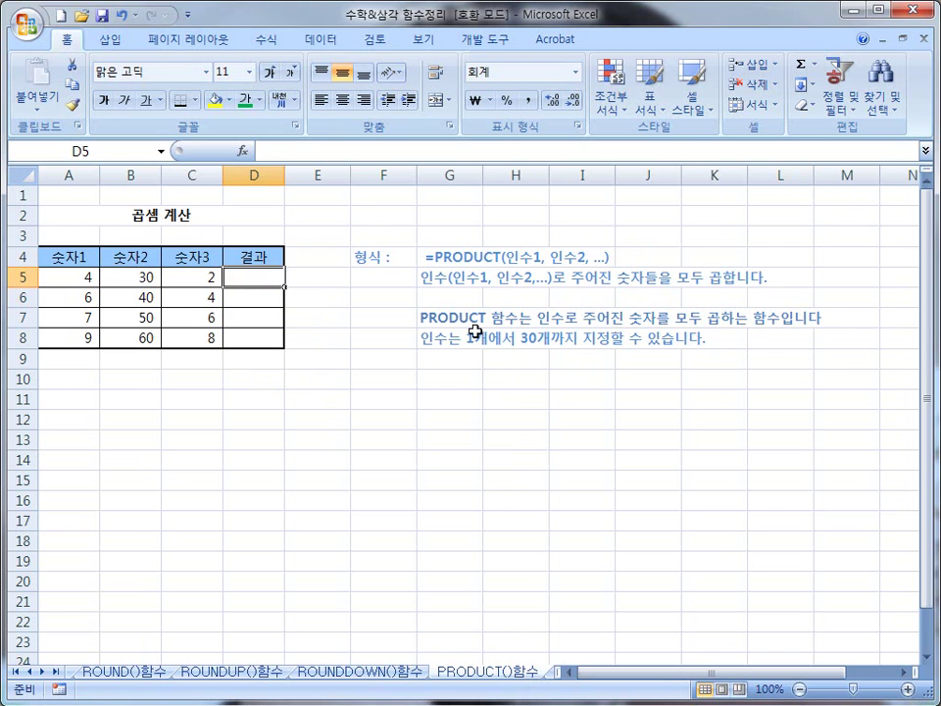
# Step: Mark the three numbers and the 결과 cell in rows 5 and 6 to examine which values are multiplied
pyautogui.moveTo(94, 271)
pyautogui.mouseDown()
pyautogui.moveTo(82, 287)
pyautogui.moveTo(94, 273)
pyautogui.moveTo(143, 272)
pyautogui.mouseUp()
pyautogui.moveTo(217, 269)
pyautogui.mouseDown()
pyautogui.moveTo(208, 271)
pyautogui.moveTo(257, 273)
pyautogui.mouseUp()
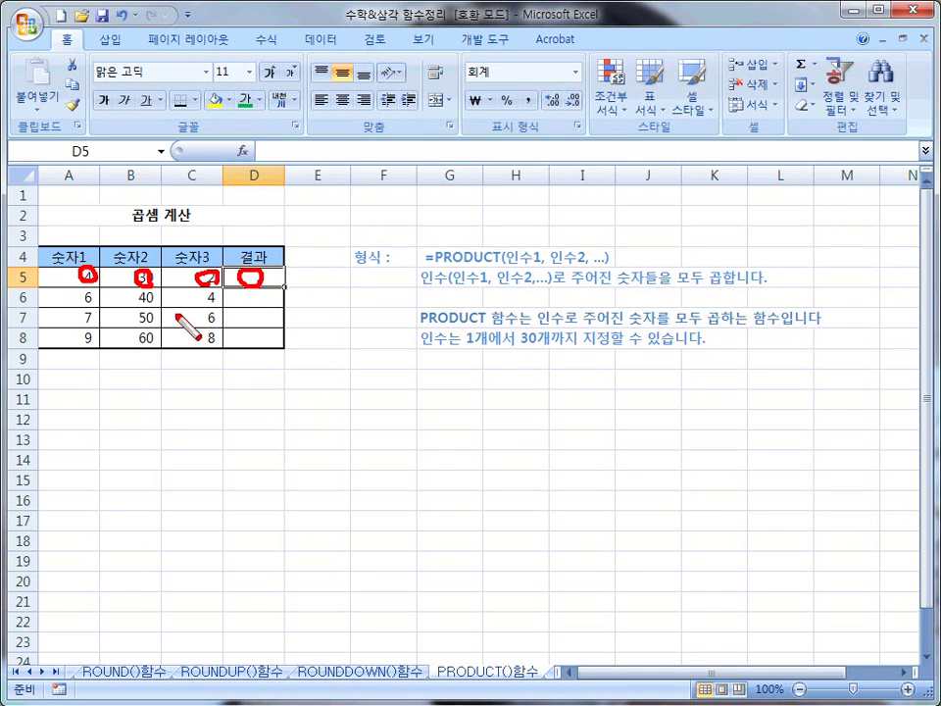
pyautogui.press('e')
pyautogui.moveTo(94, 286); pyautogui.dragTo(92, 304)
pyautogui.moveTo(149, 302)
pyautogui.mouseDown()
pyautogui.moveTo(145, 291)
pyautogui.moveTo(157, 305)
pyautogui.moveTo(210, 294)
pyautogui.mouseUp()
pyautogui.moveTo(266, 300)
pyautogui.mouseDown()
pyautogui.moveTo(244, 299)
pyautogui.moveTo(259, 298)
pyautogui.mouseUp()
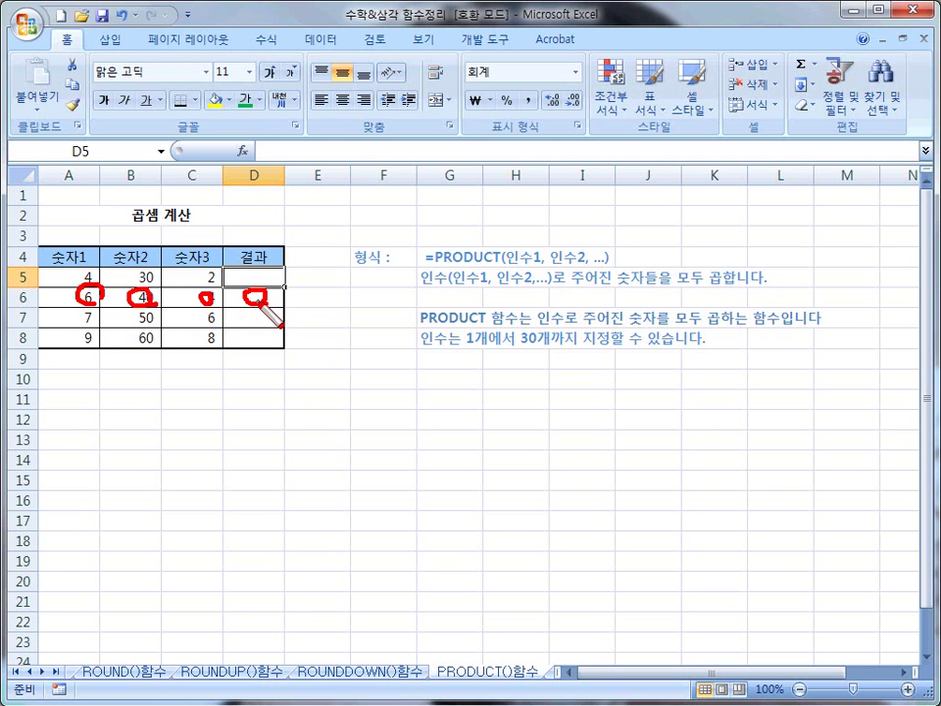
pyautogui.press('Escape')
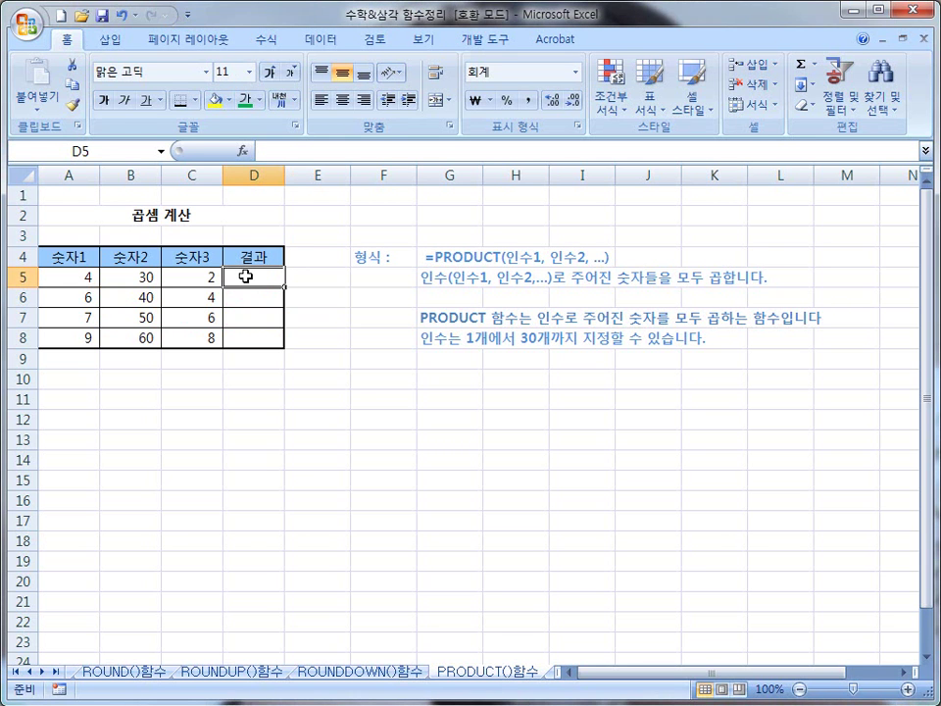
# Step: Enter =PRODUCT(A5,B5,C5) in cell D5, giving the three numbers as separate arguments
pyautogui.write('=r')
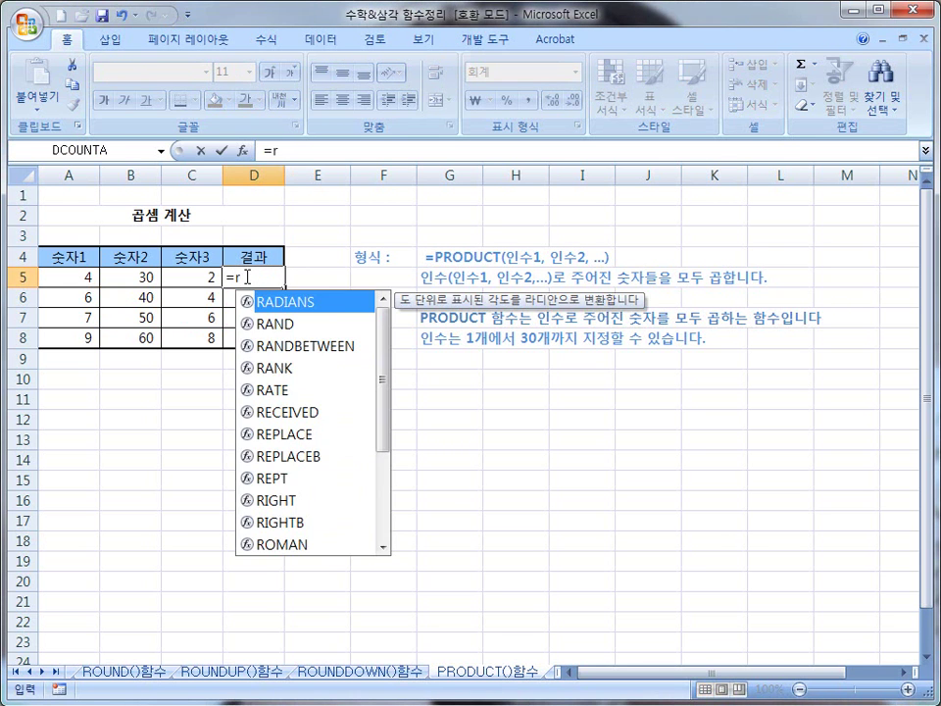
pyautogui.press('BackSpace')
pyautogui.write('product(')
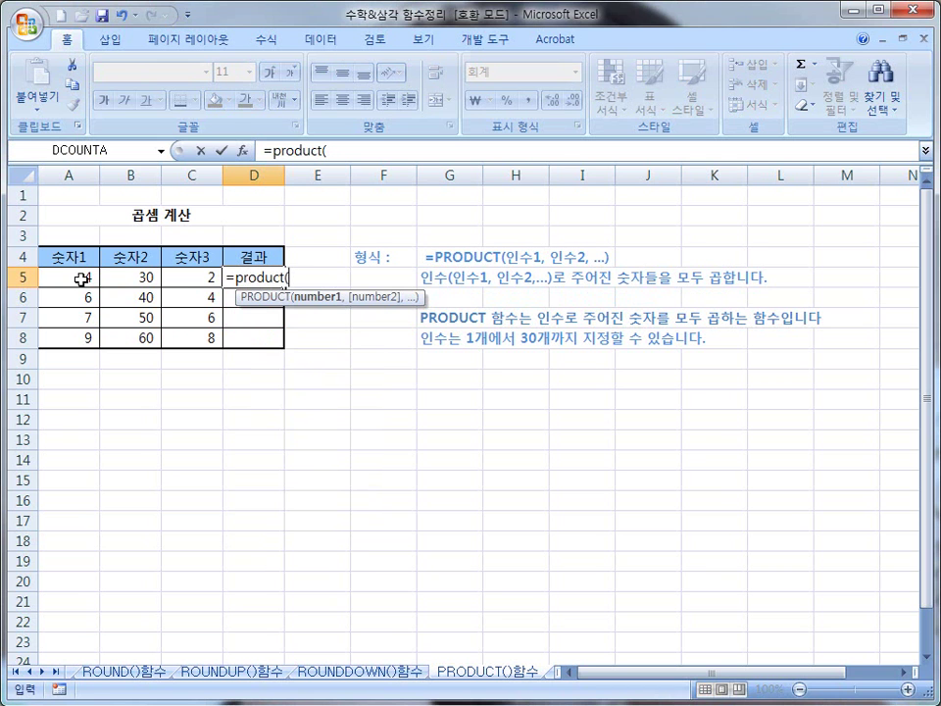
pyautogui.click(81, 278)
pyautogui.write(',')
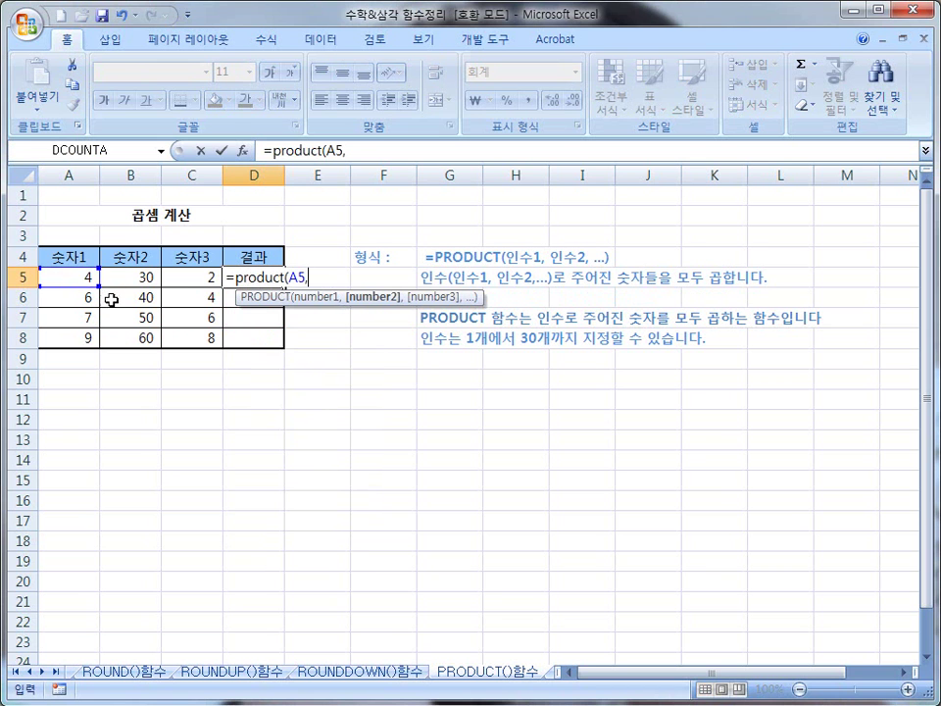
pyautogui.click(126, 277)
pyautogui.write(',')
pyautogui.click(198, 279)
pyautogui.write(')')
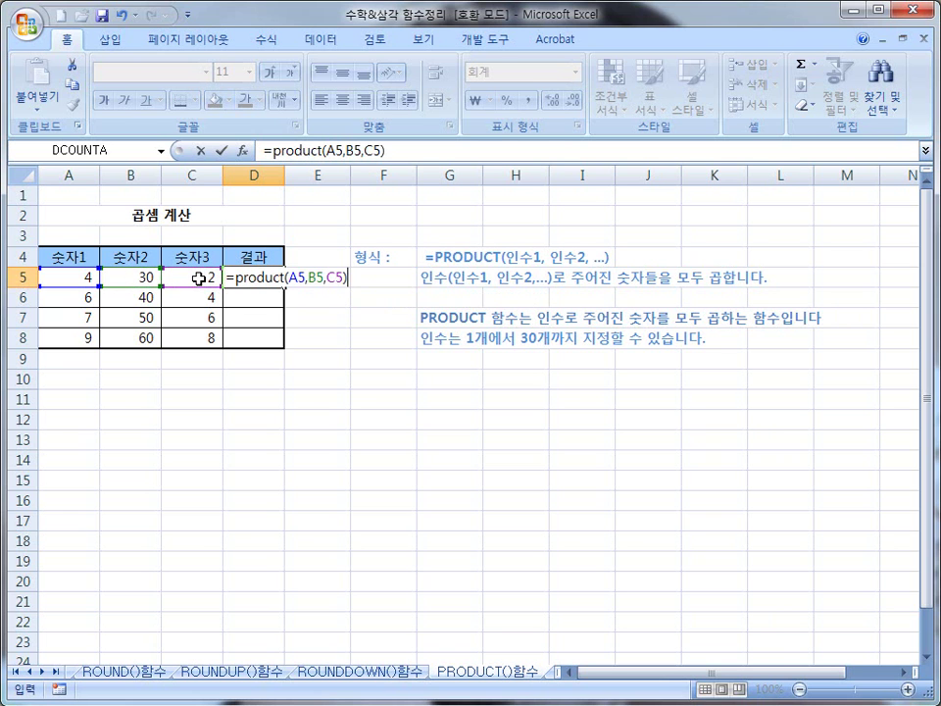
pyautogui.press('Return')
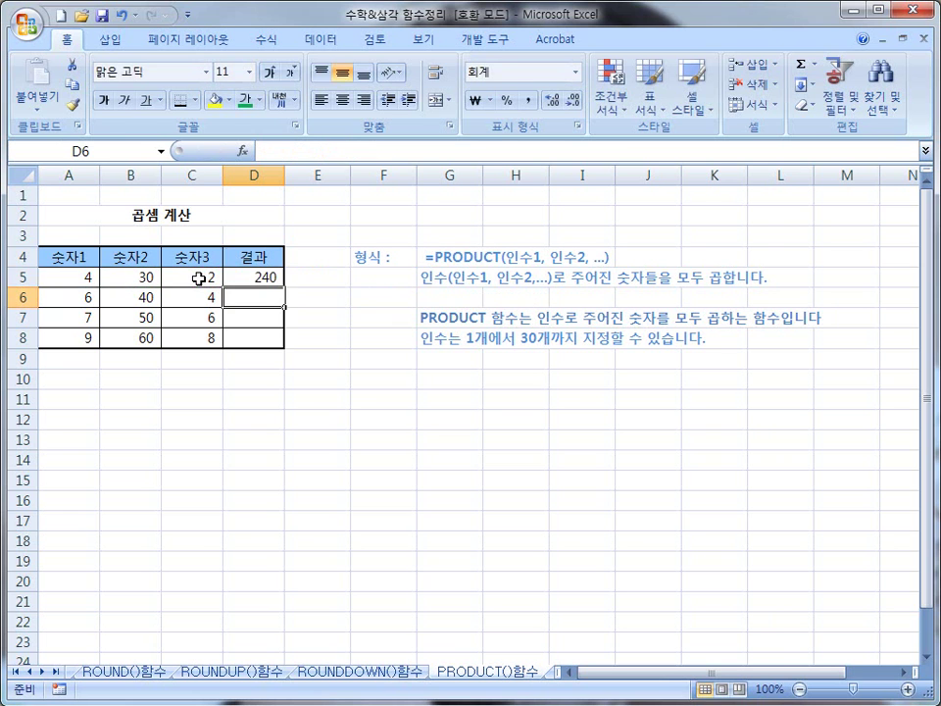
# Step: Enter =PRODUCT(A6:C6) in cell D6, giving the three numbers as one range
pyautogui.write('=')
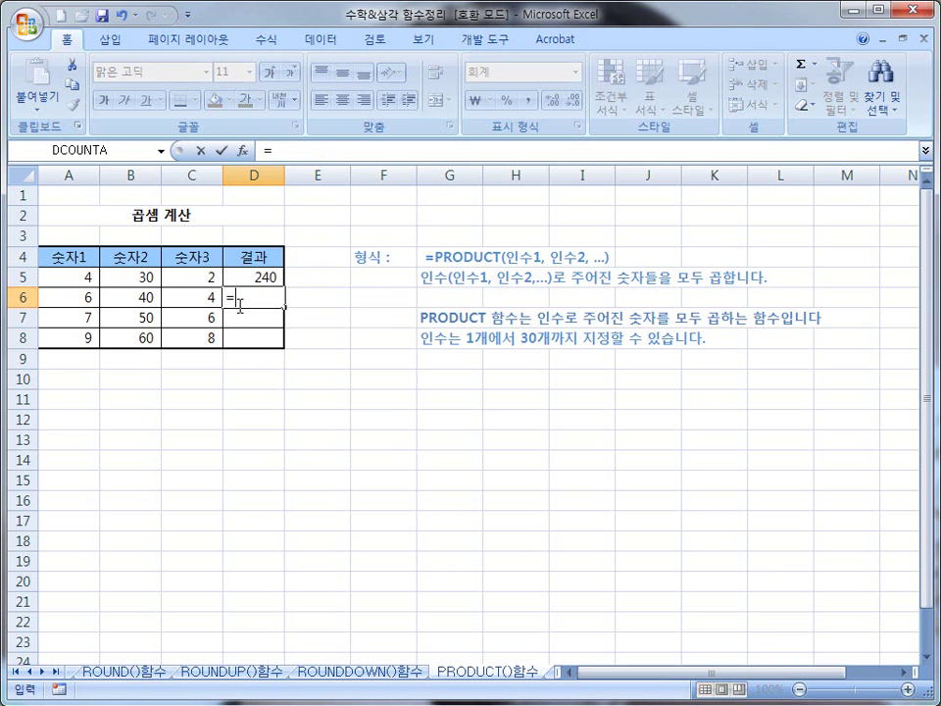
pyautogui.write('pro')
pyautogui.press('BackSpace')
pyautogui.press('BackSpace')
pyautogui.write('pr')
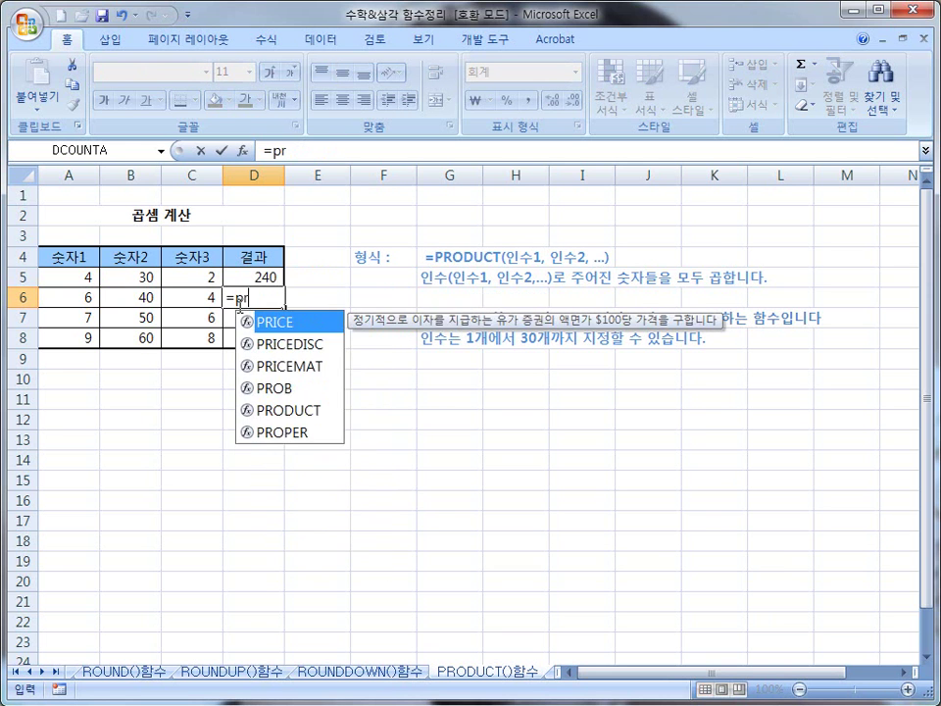
pyautogui.write('oduct(')
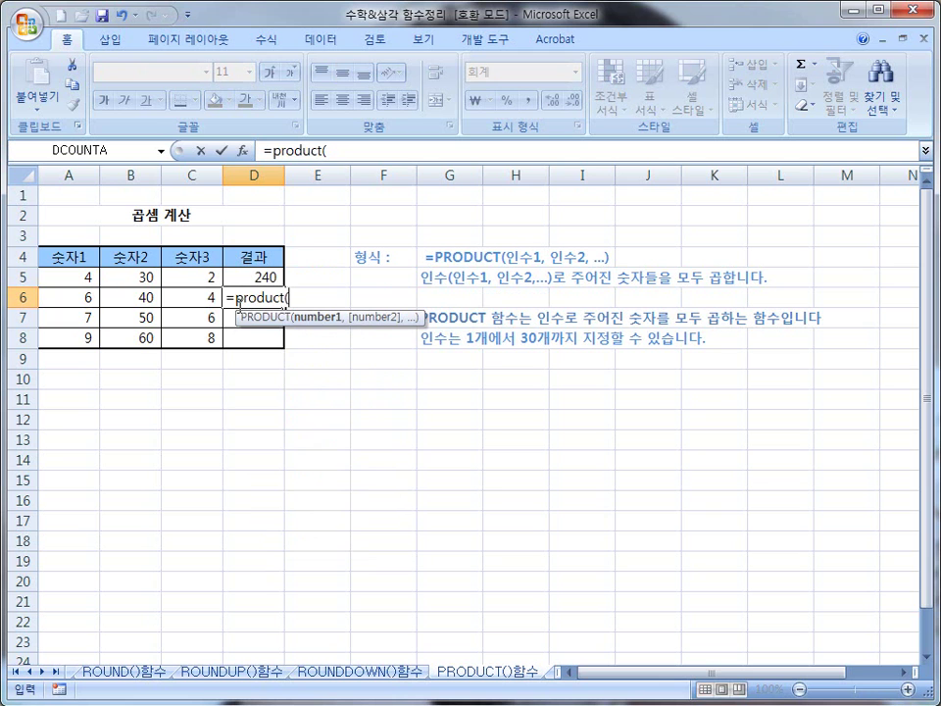
pyautogui.moveTo(97, 297); pyautogui.dragTo(187, 304)
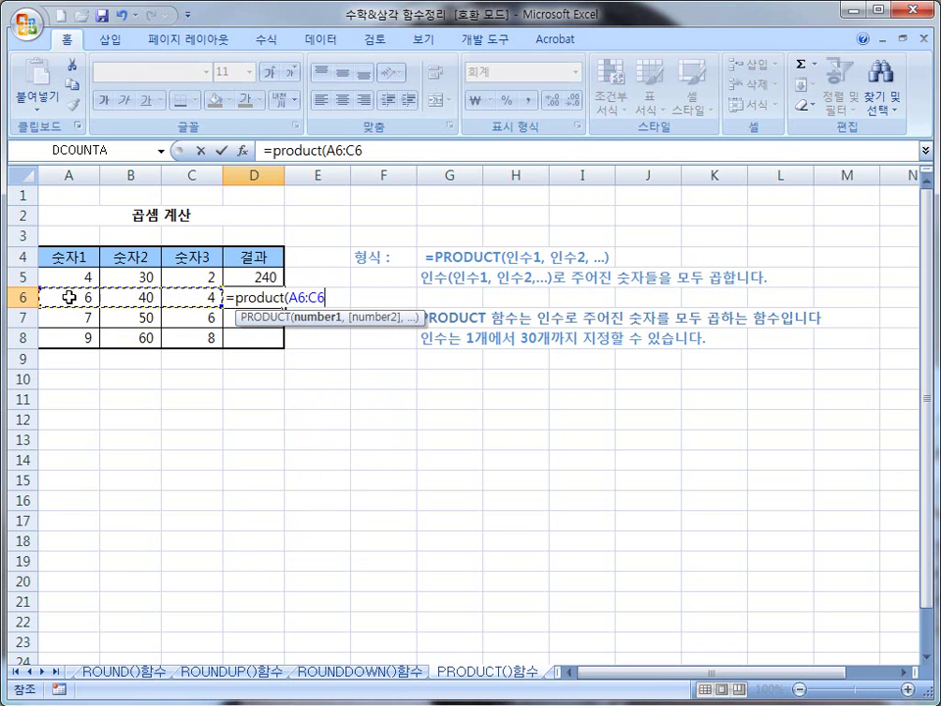
pyautogui.hotkey('ctrl', '2')
pyautogui.moveTo(39, 286)
pyautogui.mouseDown()
pyautogui.moveTo(42, 307)
pyautogui.moveTo(68, 312)
pyautogui.moveTo(98, 311)
pyautogui.moveTo(102, 292)
pyautogui.mouseUp()
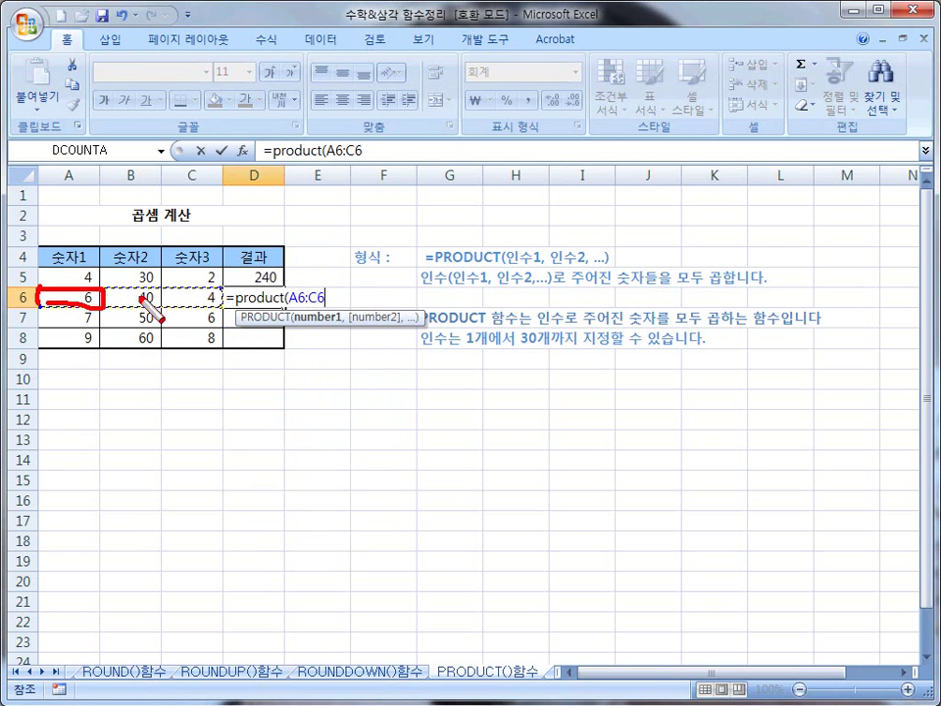
pyautogui.moveTo(160, 289)
pyautogui.mouseDown()
pyautogui.moveTo(220, 294)
pyautogui.moveTo(223, 311)
pyautogui.moveTo(179, 312)
pyautogui.moveTo(160, 292)
pyautogui.mouseUp()
pyautogui.moveTo(284, 311)
pyautogui.mouseDown()
pyautogui.moveTo(319, 311)
pyautogui.moveTo(332, 290)
pyautogui.moveTo(285, 311)
pyautogui.mouseUp()
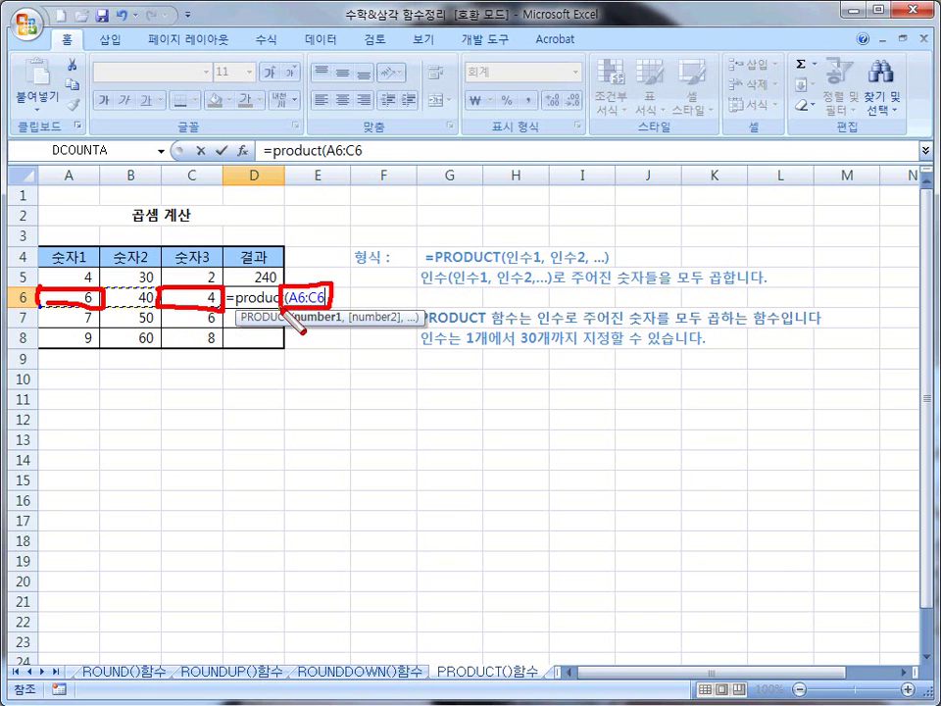
pyautogui.press('Escape')
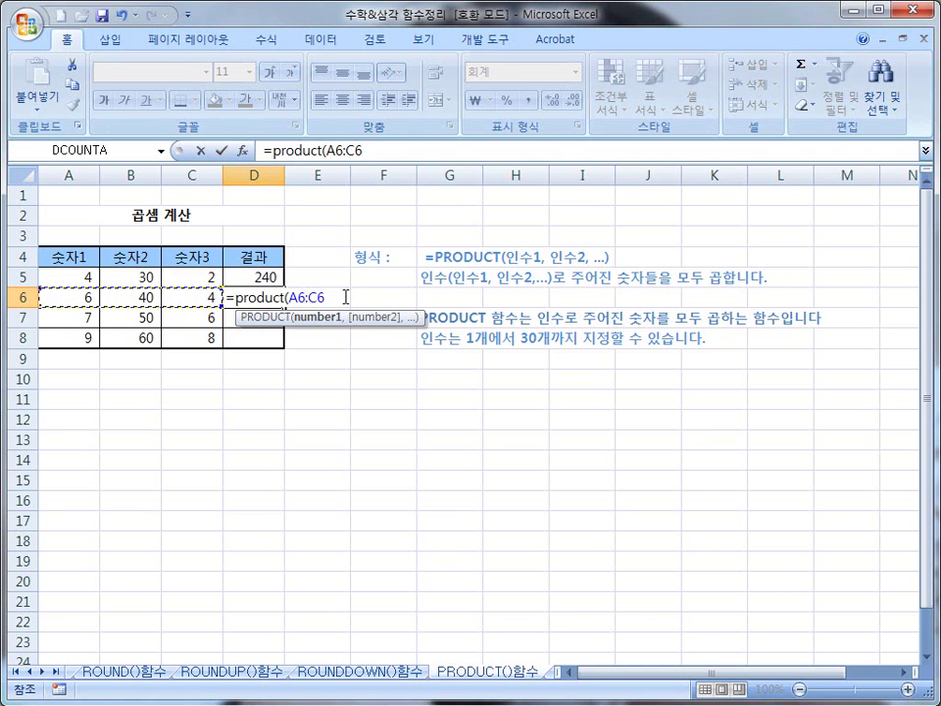
pyautogui.write(')')
pyautogui.press('Return')
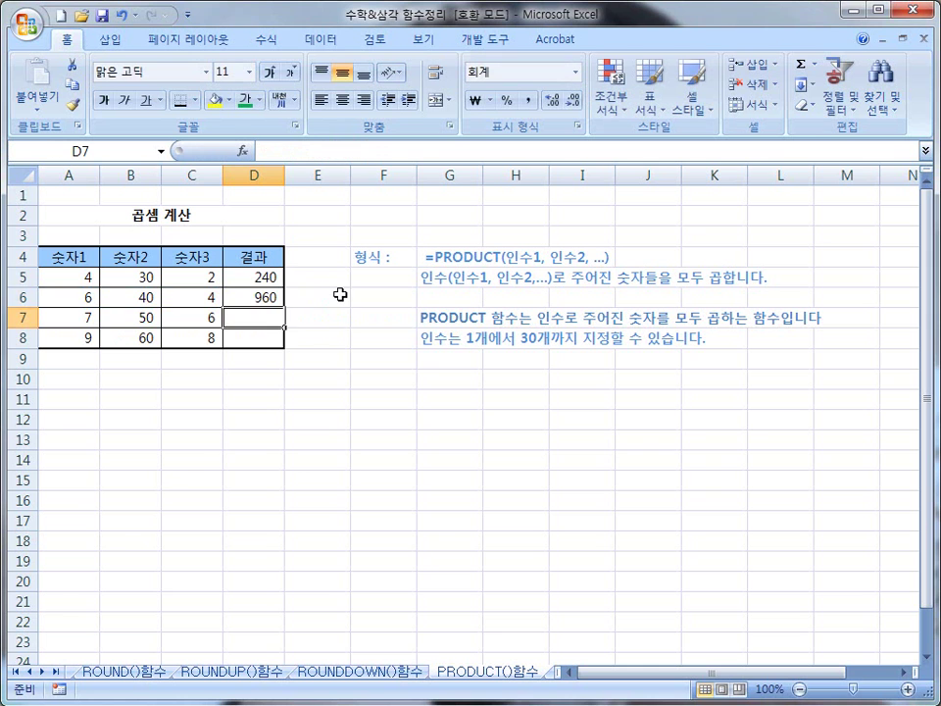
# Step: Fill the D6 formula down through D8 to complete the 결과 column
pyautogui.click(264, 296)
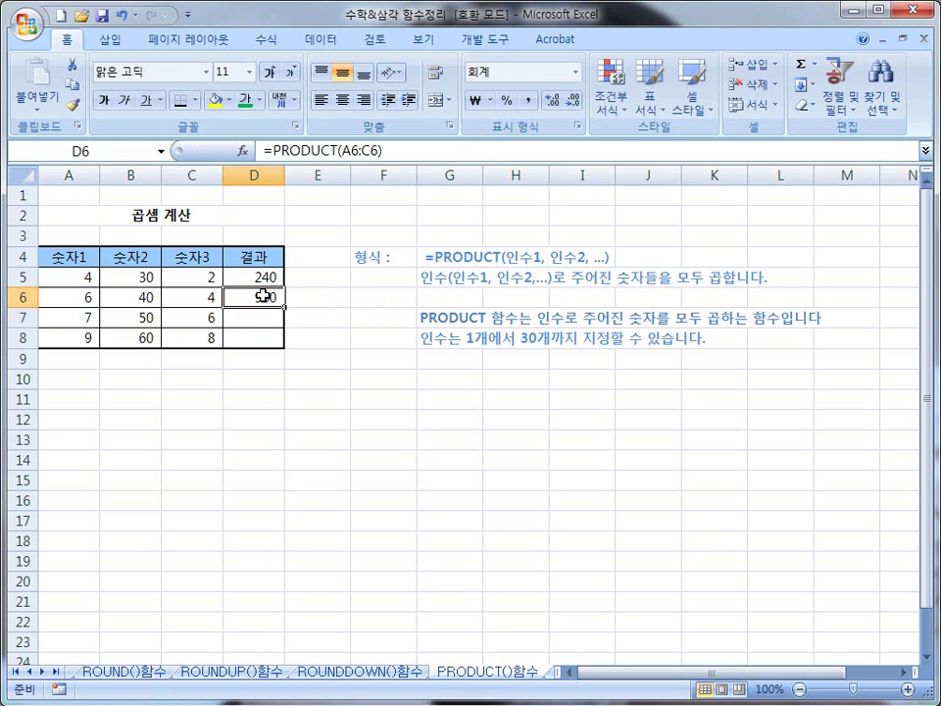
pyautogui.moveTo(285, 308); pyautogui.dragTo(287, 347)
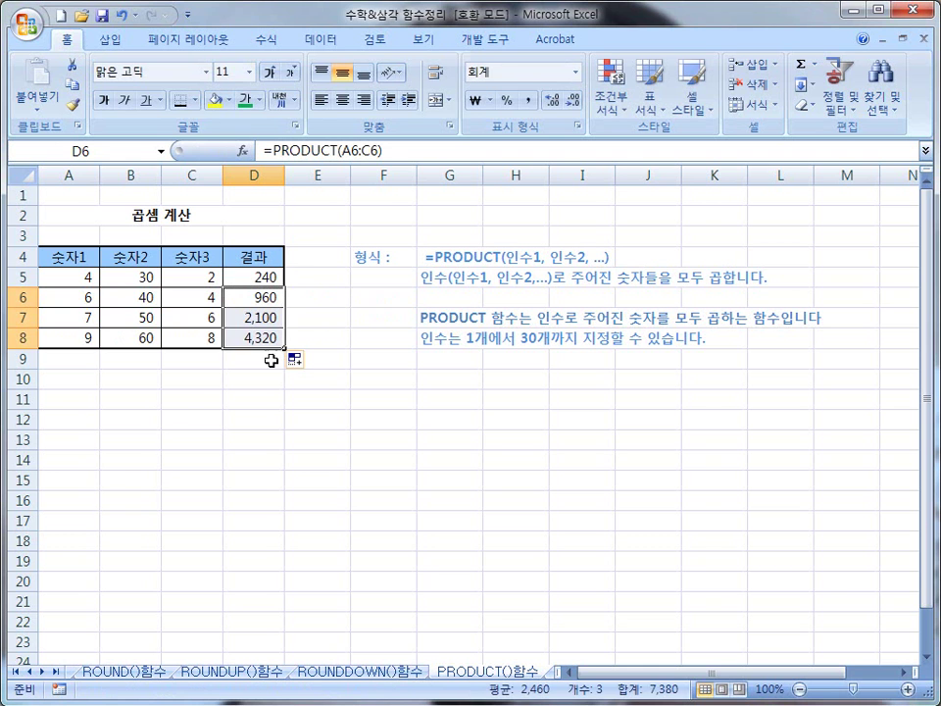
pyautogui.click(254, 376)
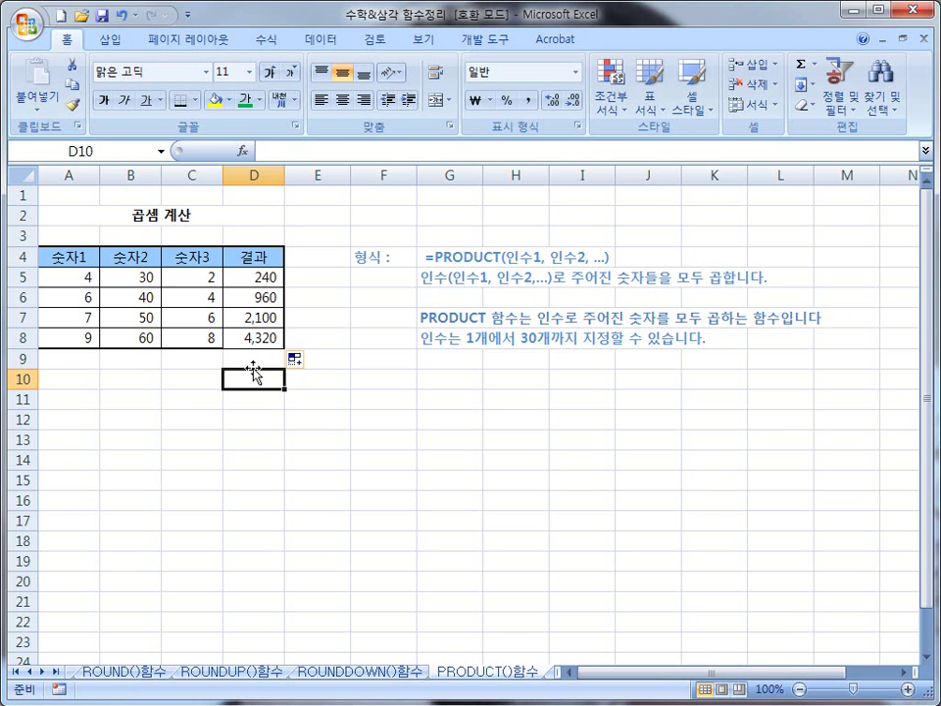
# Step: Browse the worksheets beyond PRODUCT()함수 to locate the SUMPRODUCT()함수 worksheet
pyautogui.click(42, 672)
pyautogui.click(42, 673)
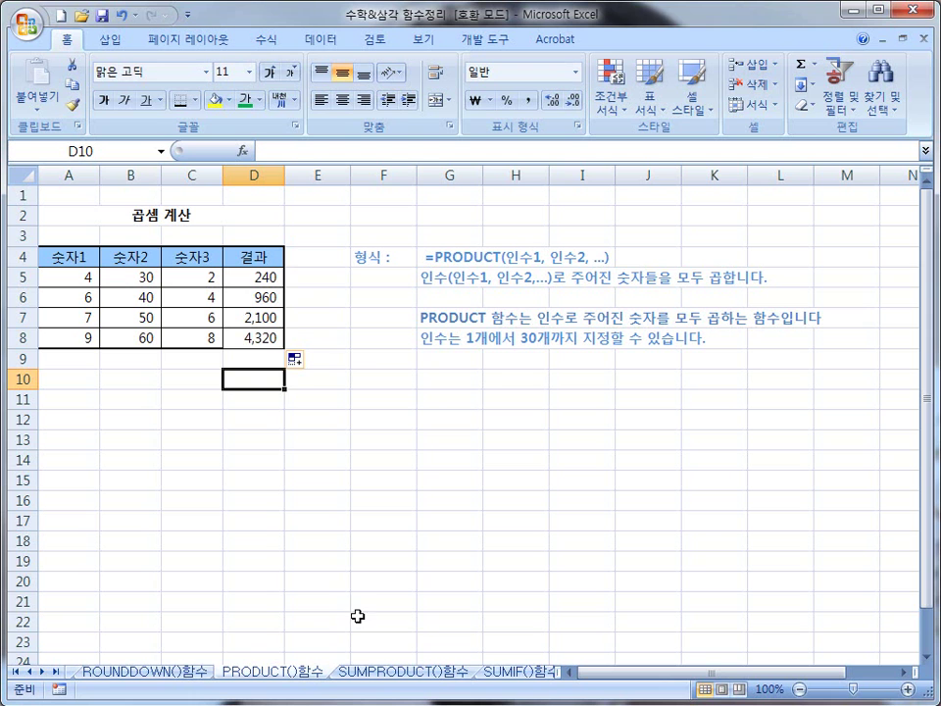
pyautogui.click(42, 672)
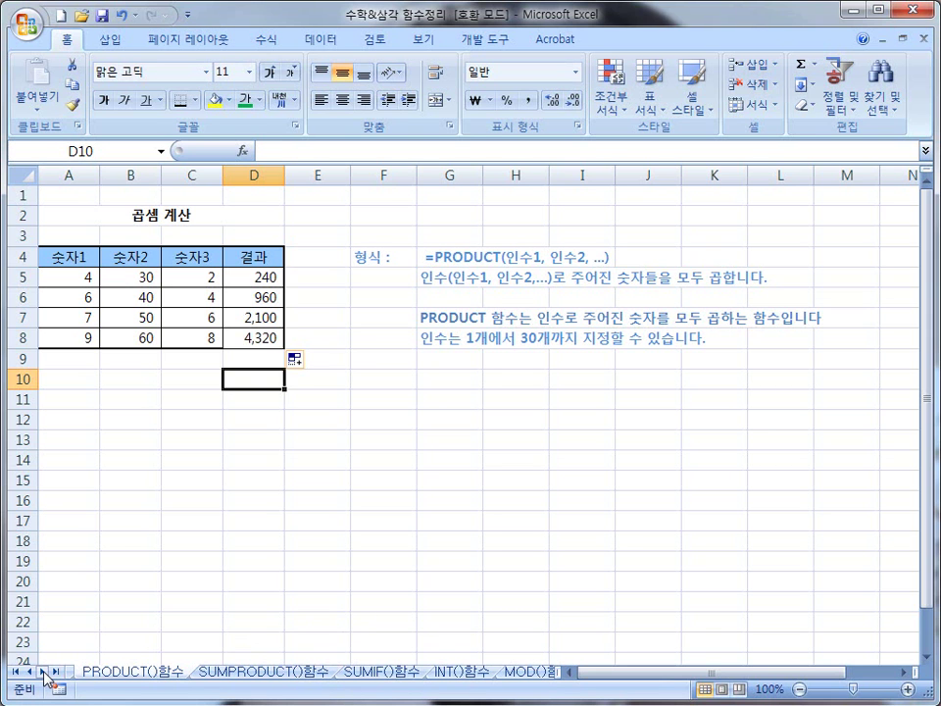
pyautogui.click(43, 672)
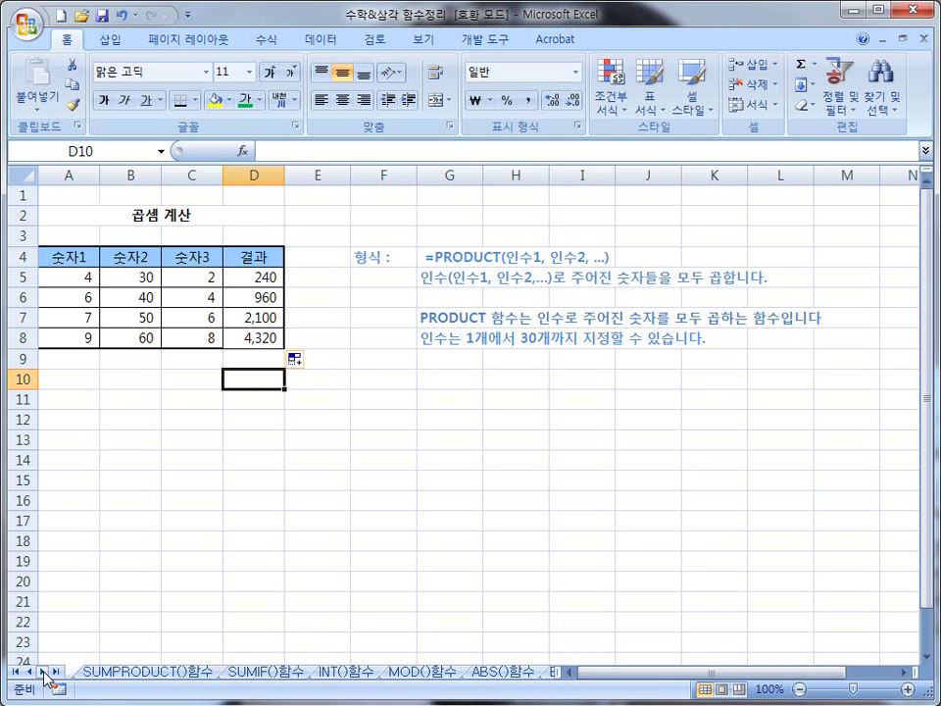